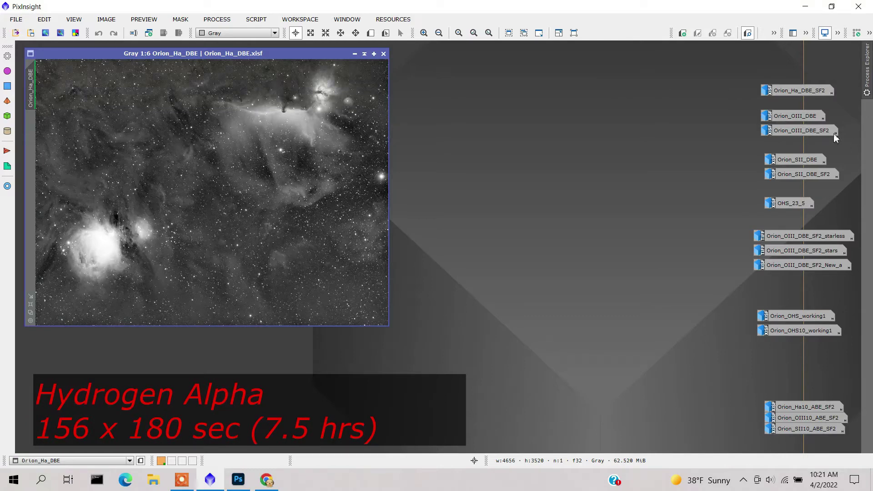
- Open the Orion_OIII_DBE image and shift its window down and right
mouse_move(810, 118)
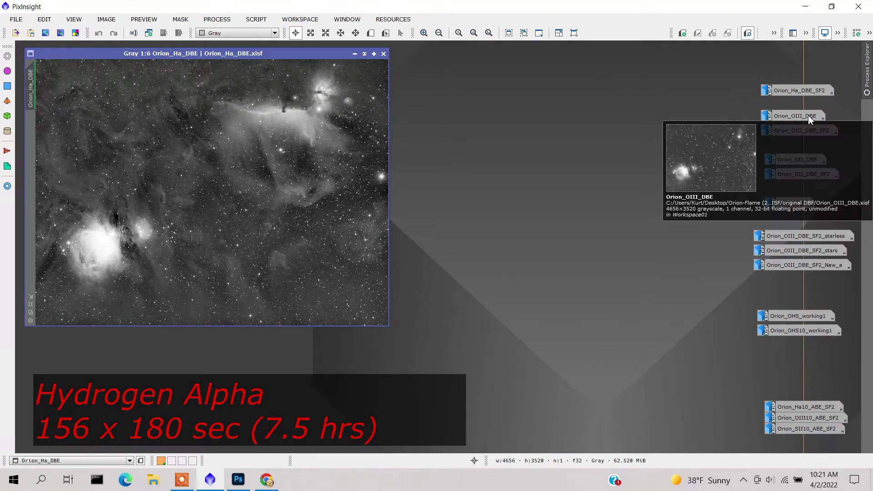
double_click(810, 119)
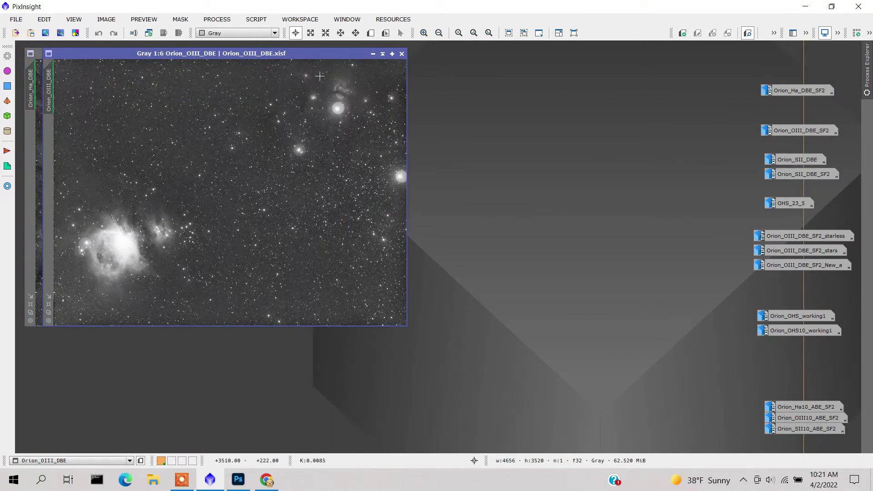
drag(331, 57, 339, 66)
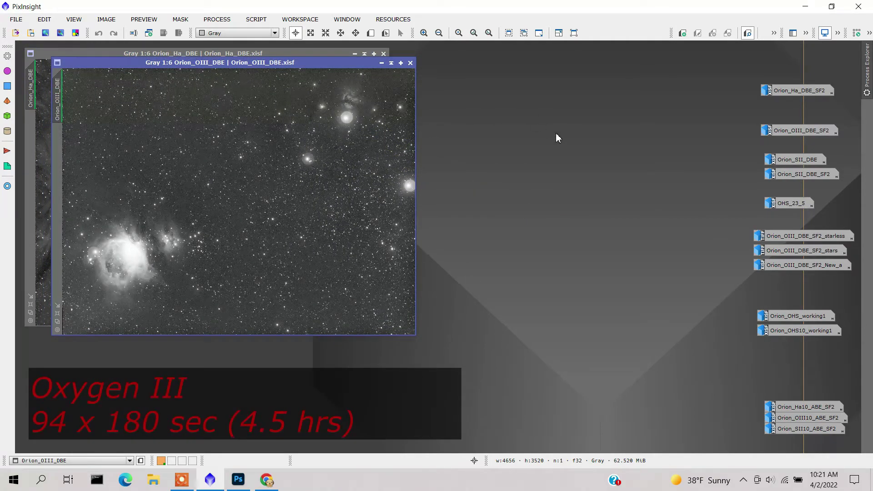
- Review Orion_SII_DBE, then iconize the SII and Ha images and move the OIII window up-left
mouse_move(803, 159)
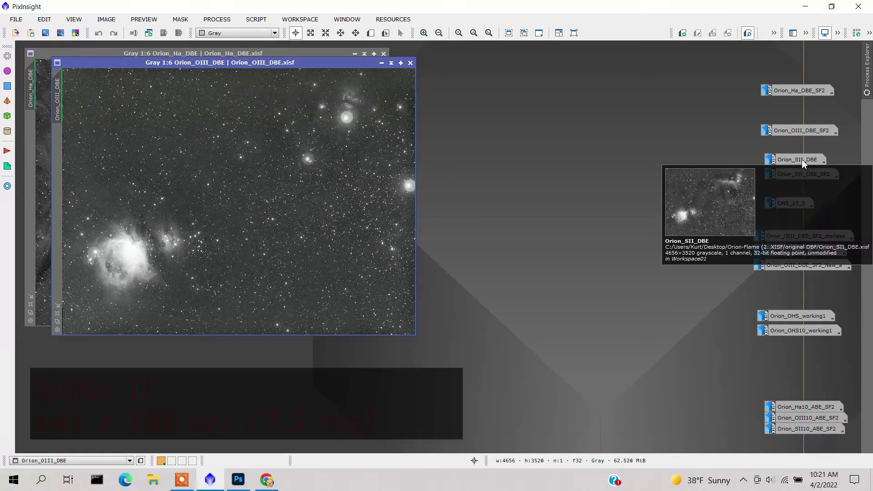
double_click(801, 159)
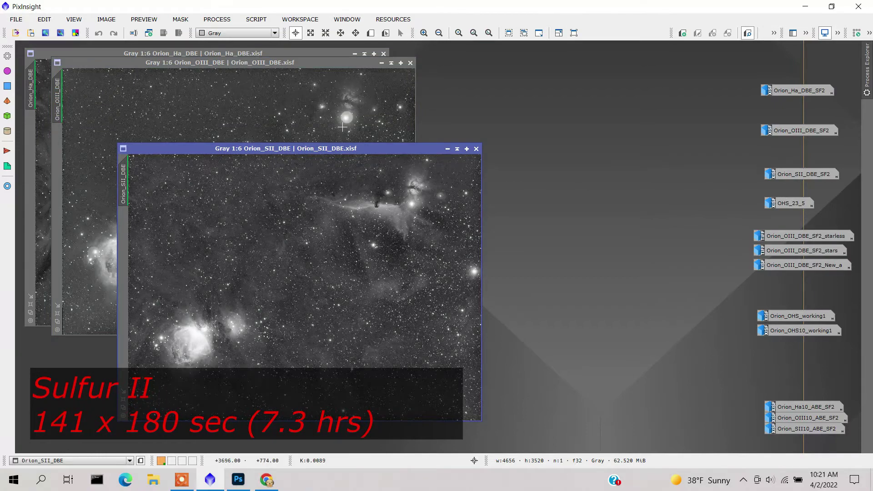
drag(363, 151, 337, 88)
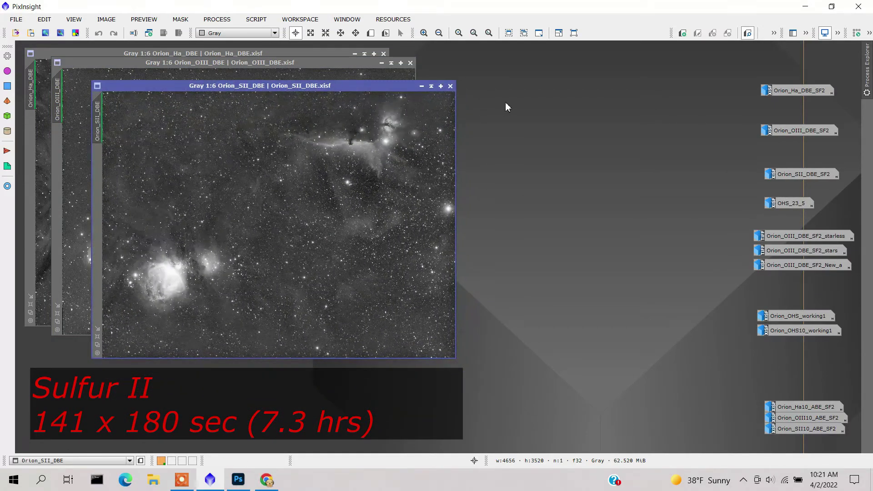
click(421, 87)
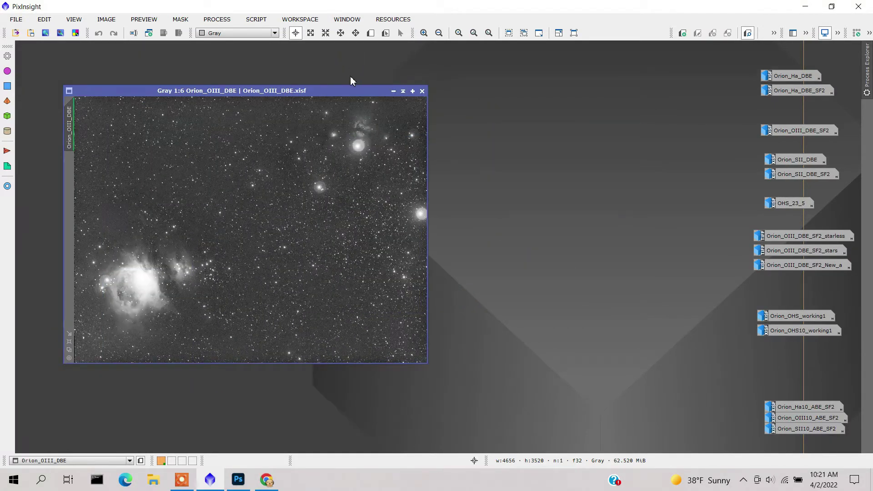
drag(329, 91, 321, 60)
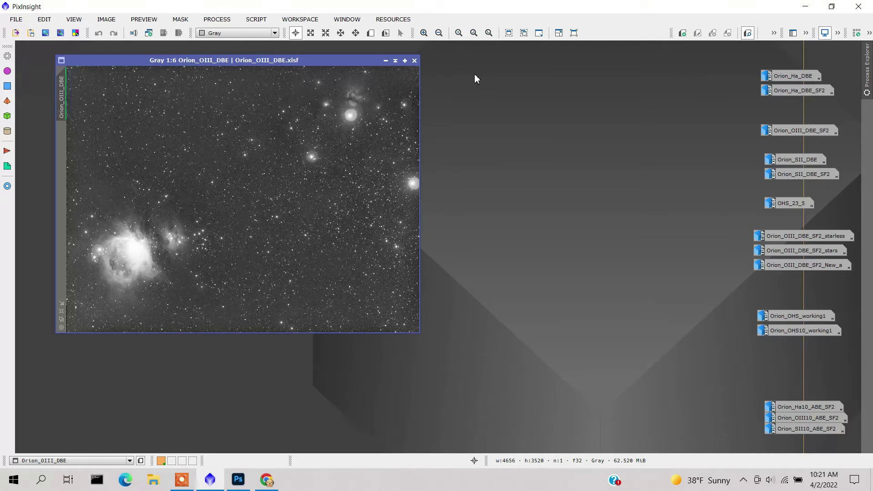
- Iconize Orion_OIII_DBE and open Orion_Ha_DBE_SF2 at the workspace's left
key(ctrl+m)
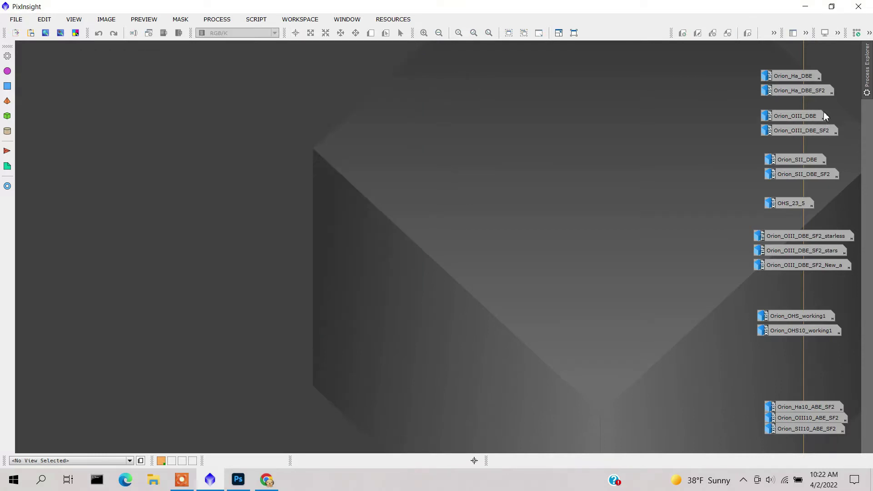
mouse_move(799, 91)
double_click(799, 91)
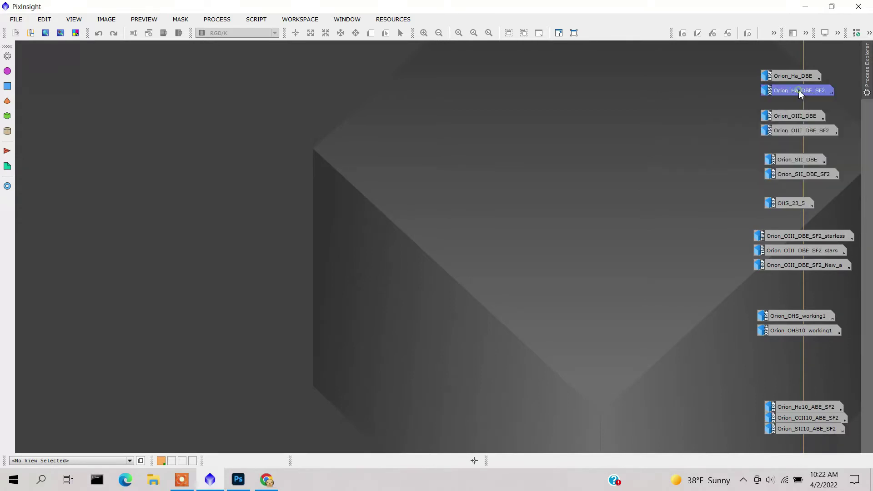
drag(615, 72, 335, 62)
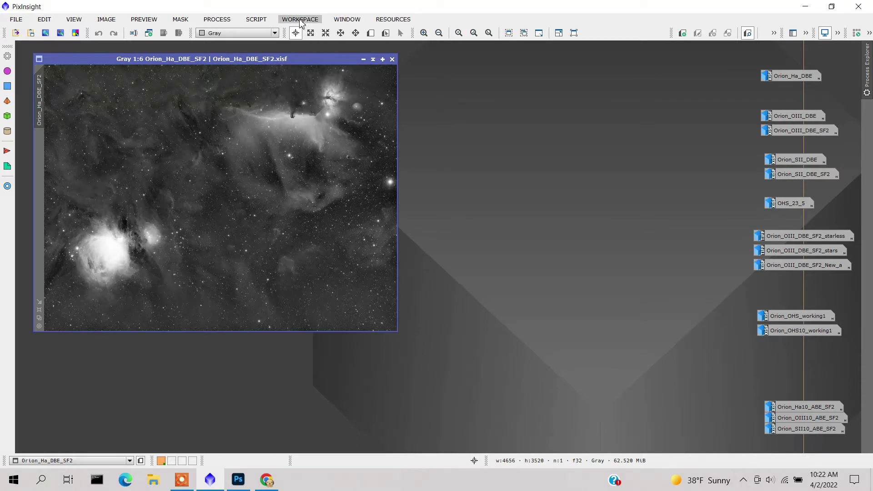
- Browse the Script menu without running anything, then nudge the Ha_DBE_SF2 window up-left
click(256, 19)
mouse_move(276, 77)
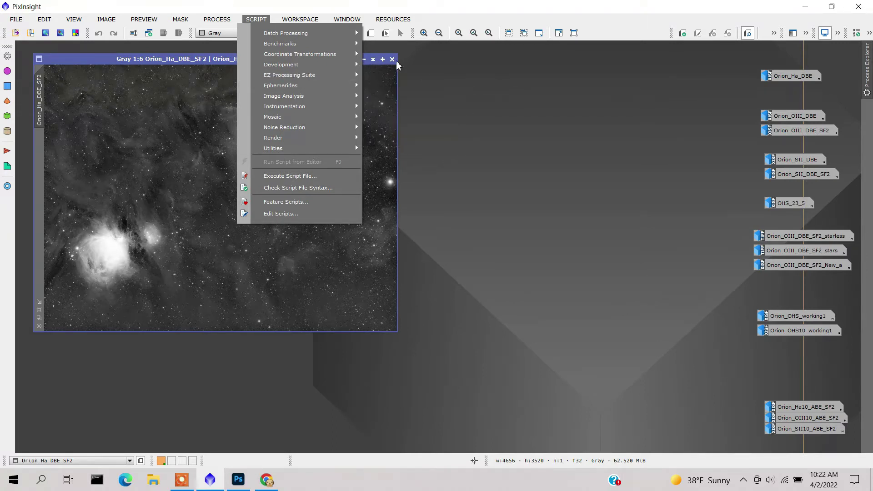
mouse_move(393, 19)
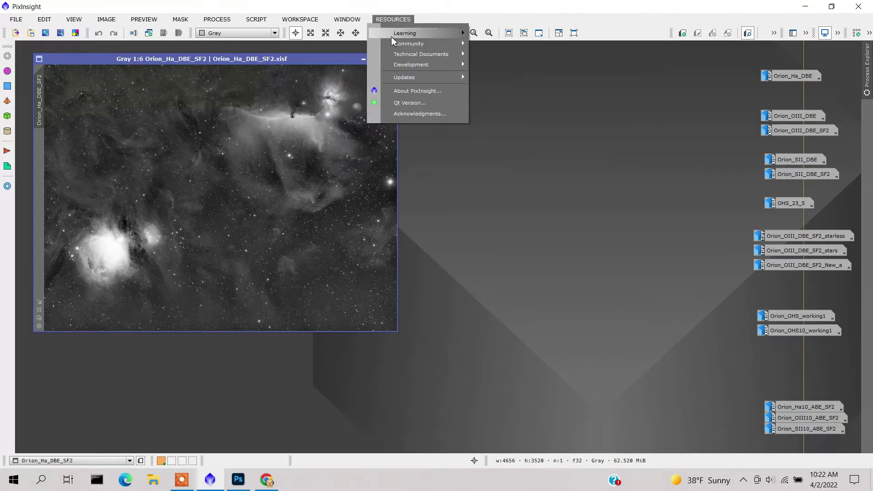
click(503, 73)
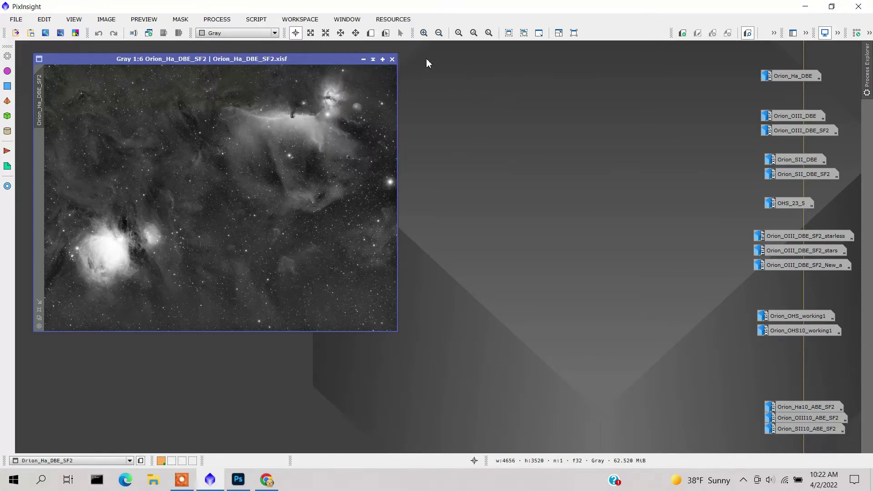
drag(316, 59, 310, 54)
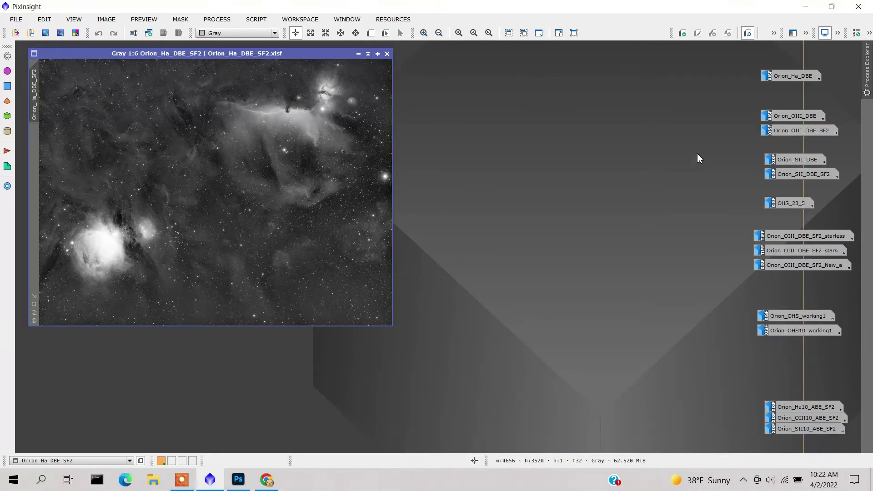
- Open Orion_OIII_DBE_SF2 offset up-left, then open Orion_SII_DBE_SF2 in front
mouse_move(804, 133)
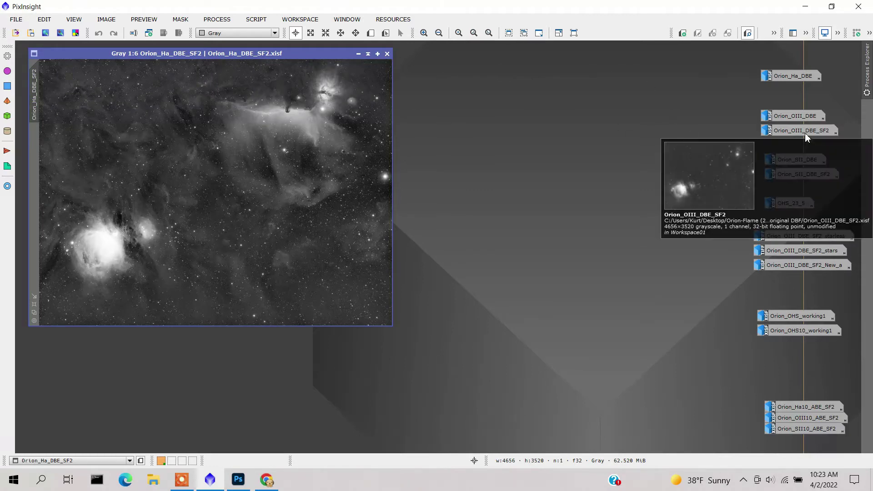
double_click(805, 132)
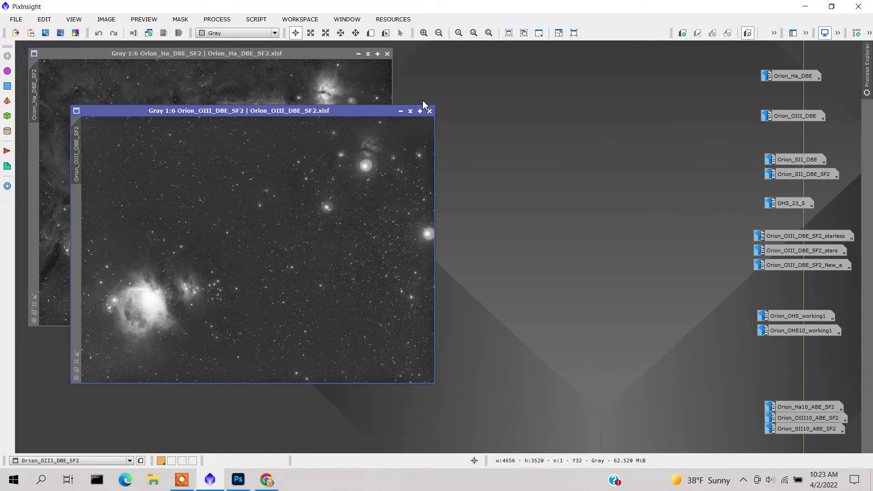
drag(359, 113, 328, 68)
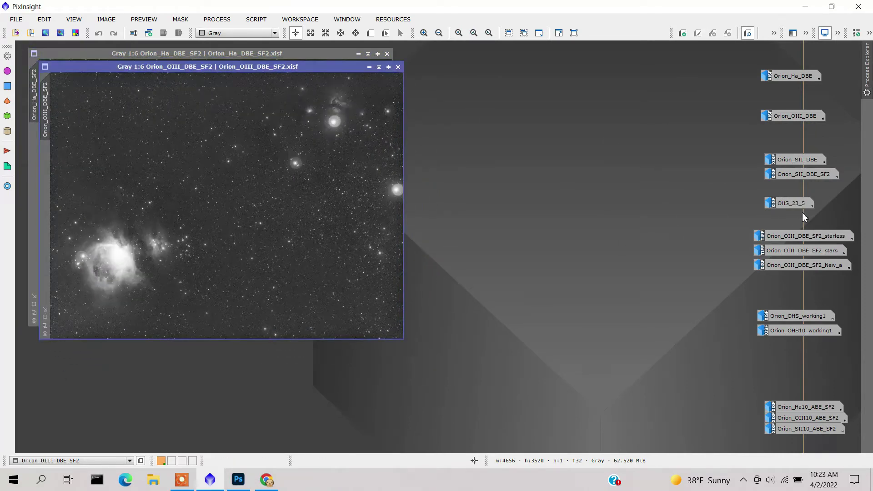
double_click(803, 174)
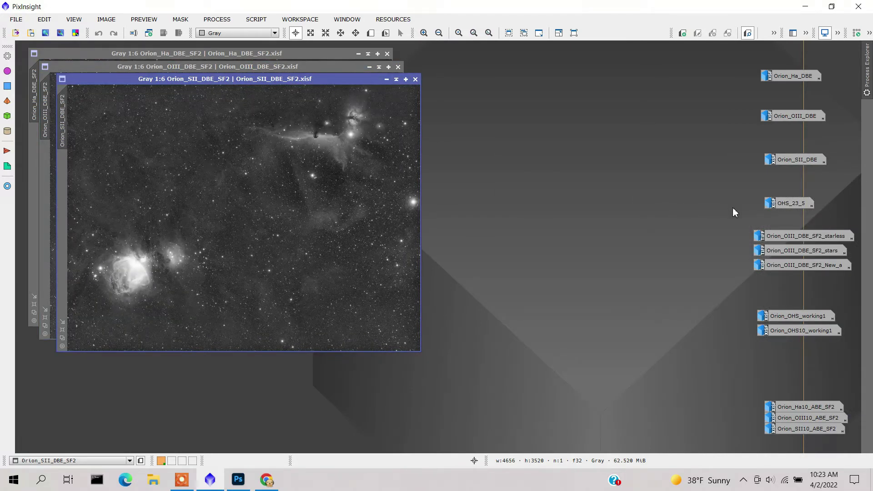
click(790, 205)
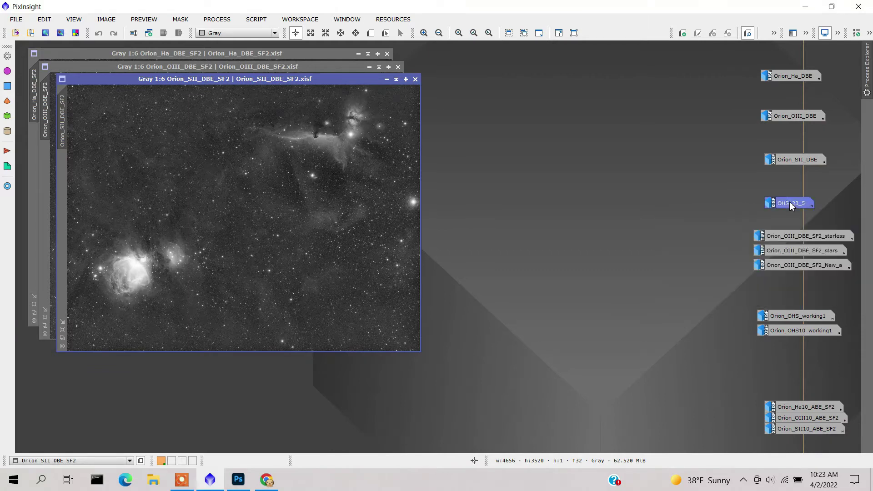
double_click(790, 205)
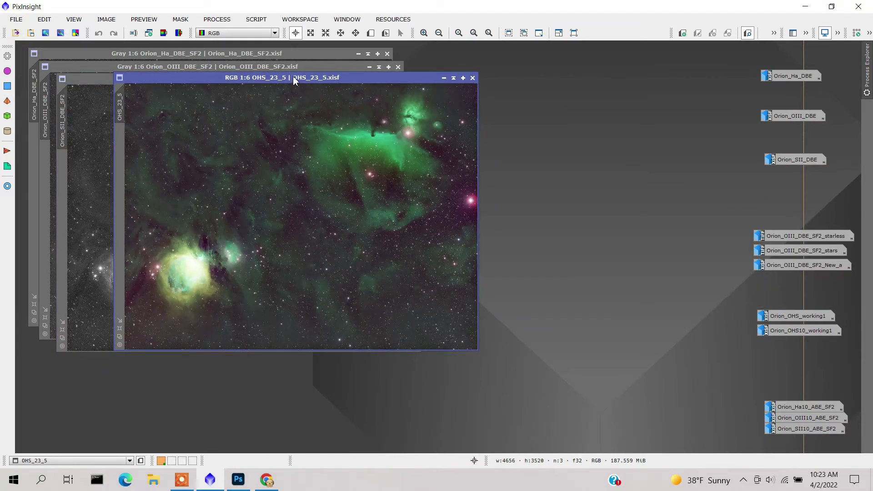
mouse_move(291, 78)
mouse_down()
mouse_move(342, 81)
mouse_move(279, 79)
mouse_up()
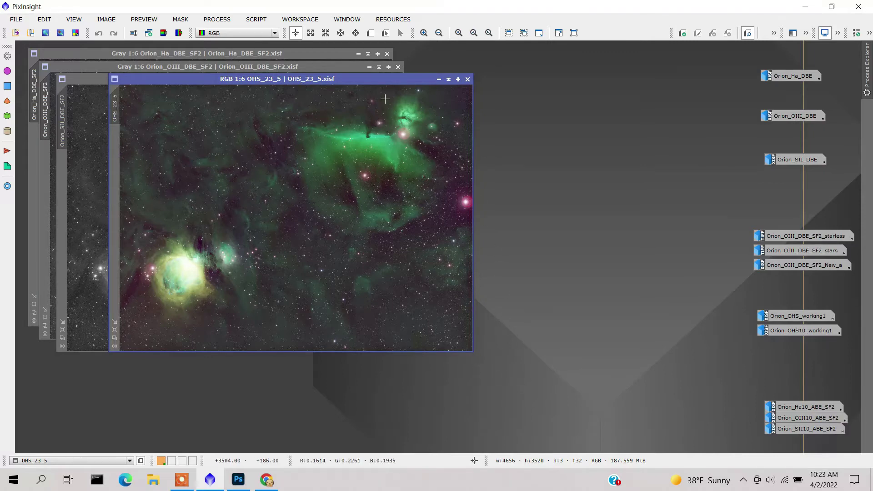
drag(395, 84, 403, 91)
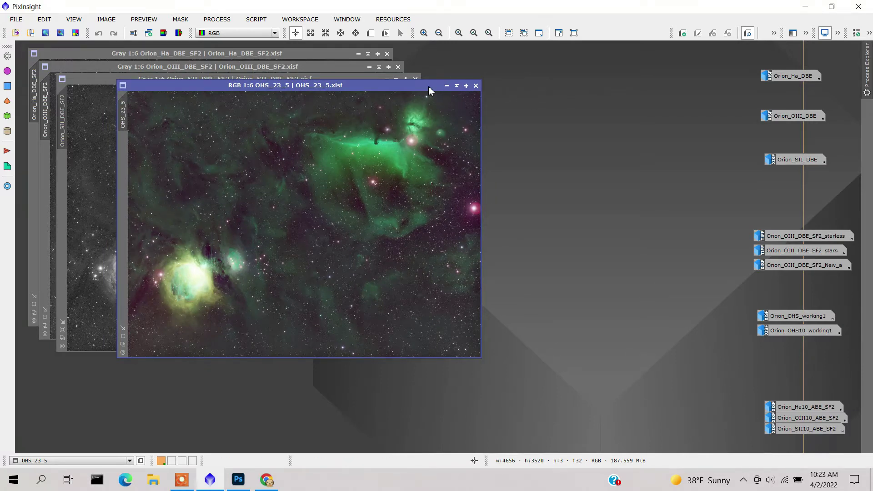
drag(428, 86, 432, 91)
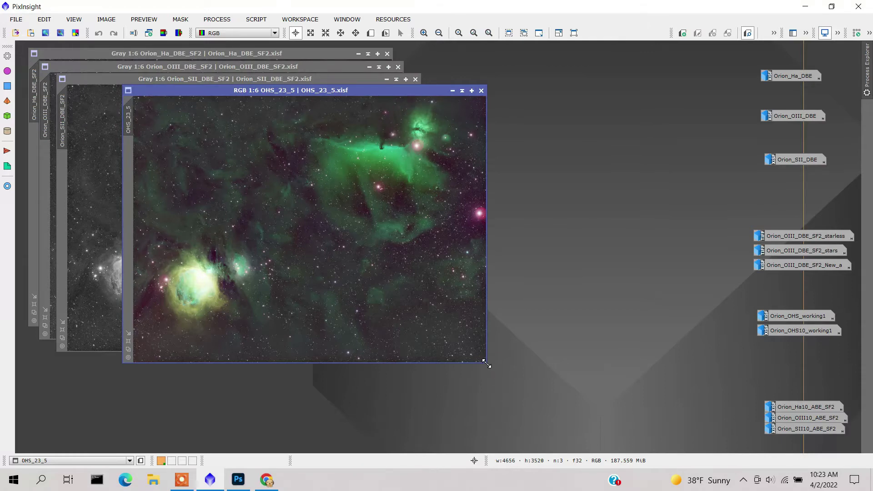
drag(485, 363, 518, 377)
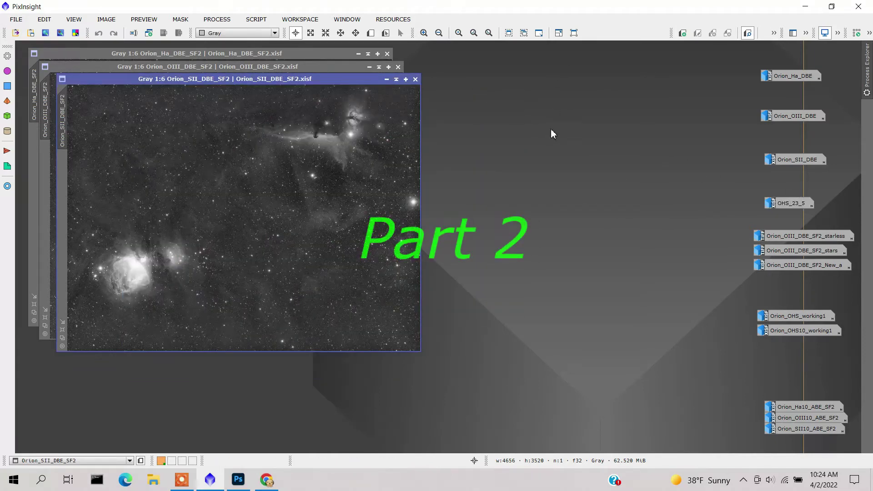
click(386, 80)
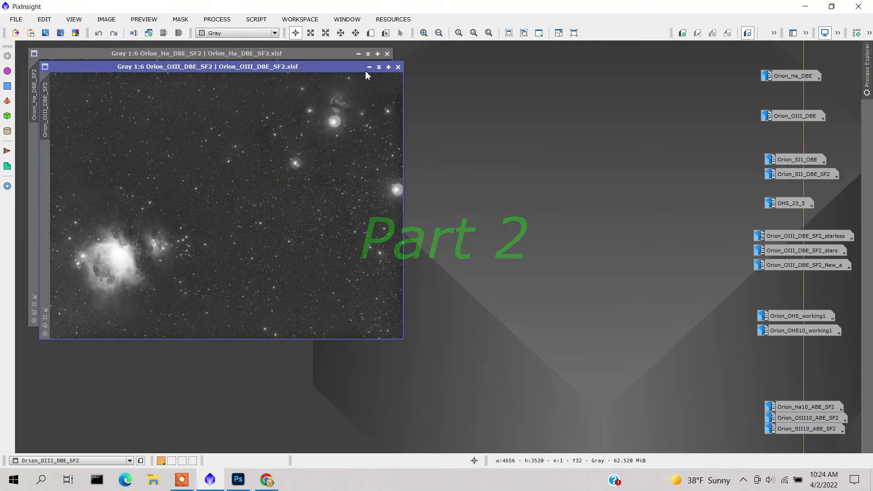
click(369, 67)
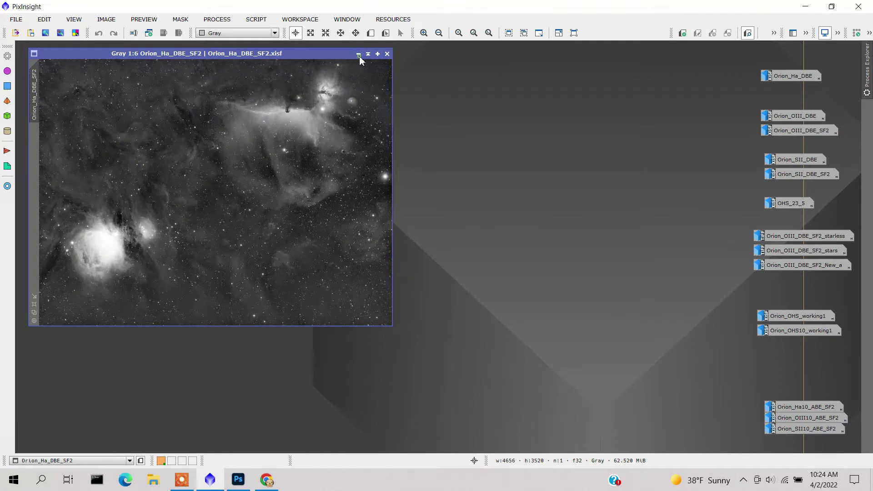
click(359, 54)
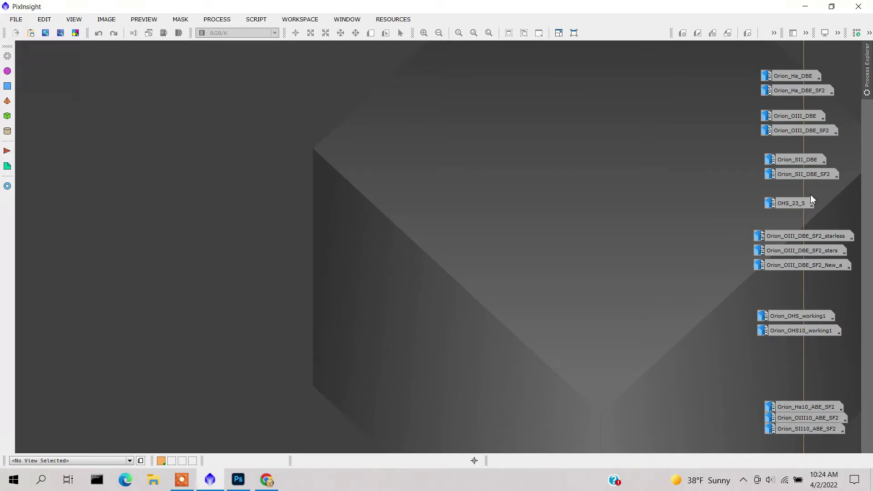
mouse_move(823, 235)
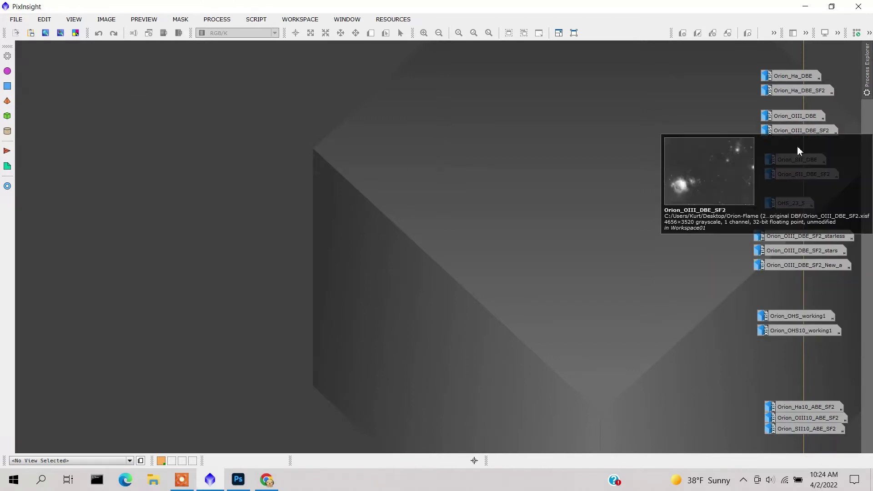
double_click(798, 130)
mouse_move(810, 249)
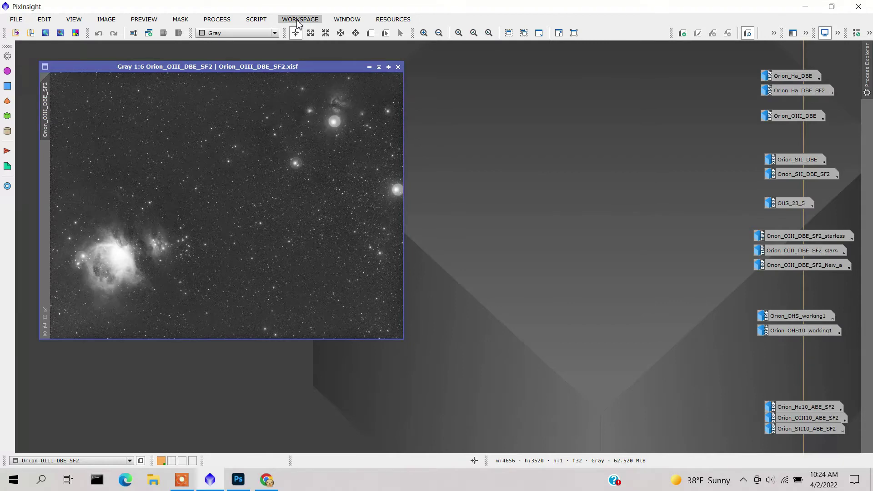
click(219, 20)
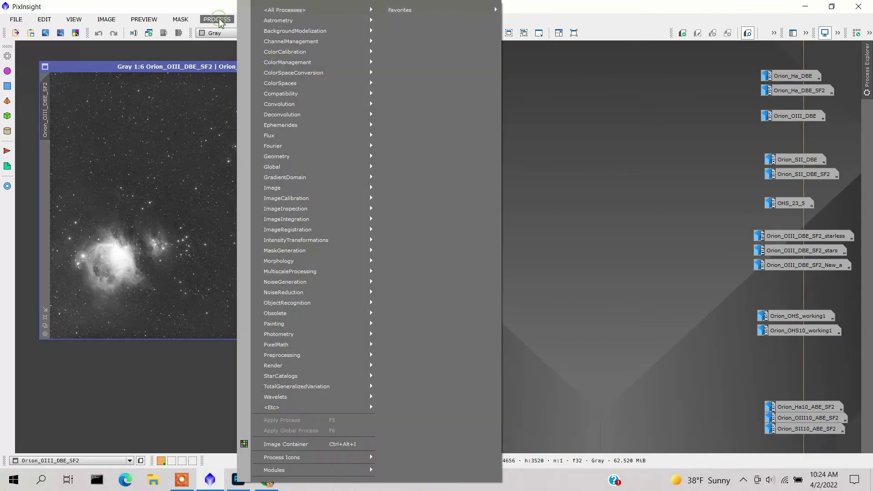
key(Escape)
key(Escape)
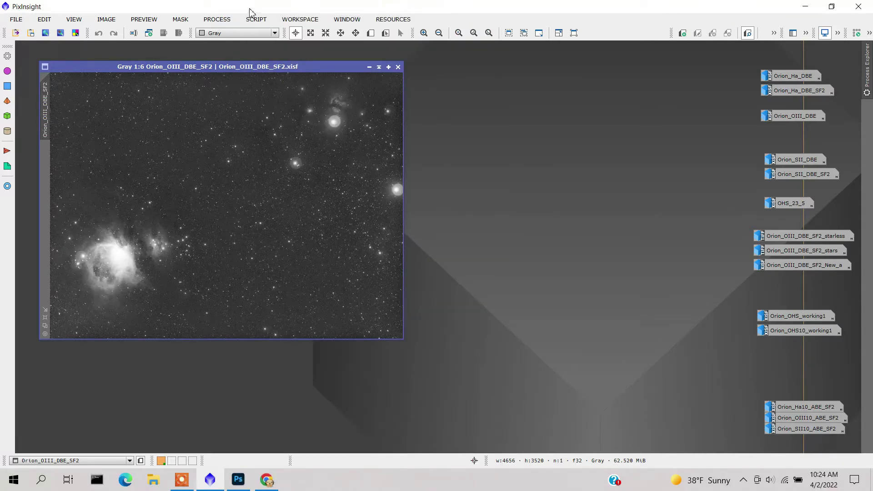
click(218, 19)
mouse_move(314, 10)
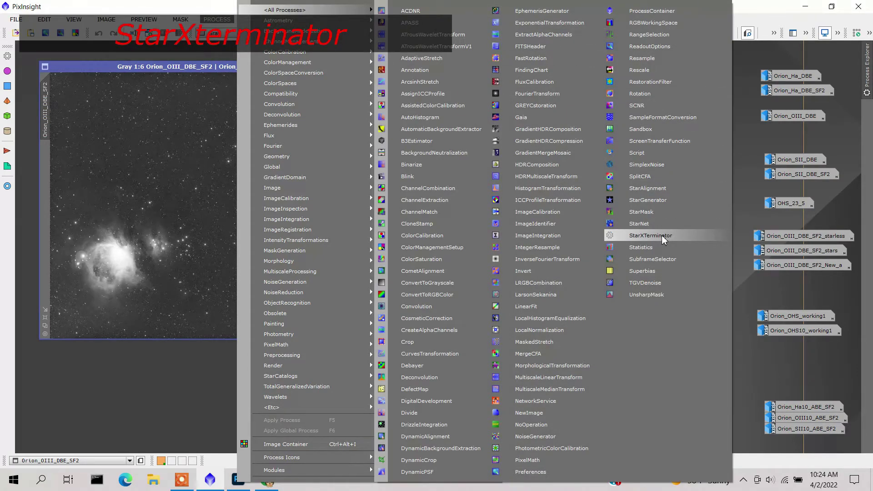
click(649, 235)
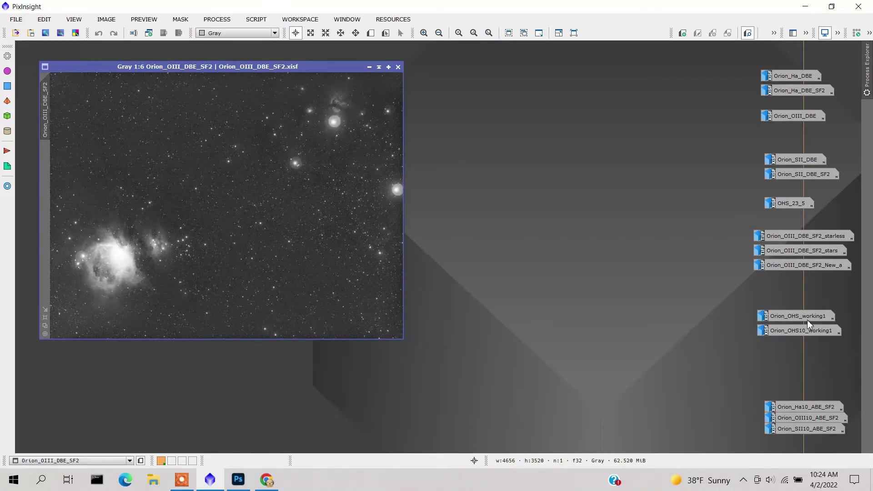
mouse_move(811, 249)
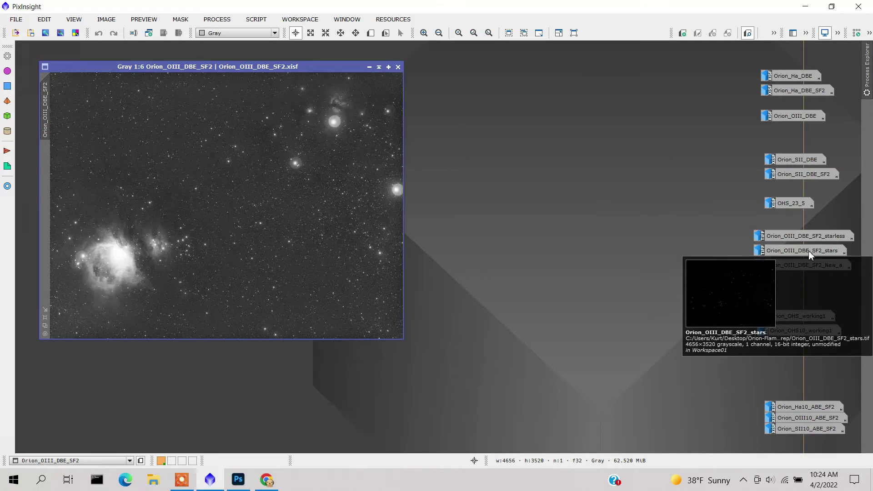
- Inspect the OIII starless and stars-only images, then iconize every open window with Ctrl+Shift+I
double_click(812, 237)
drag(509, 133, 418, 66)
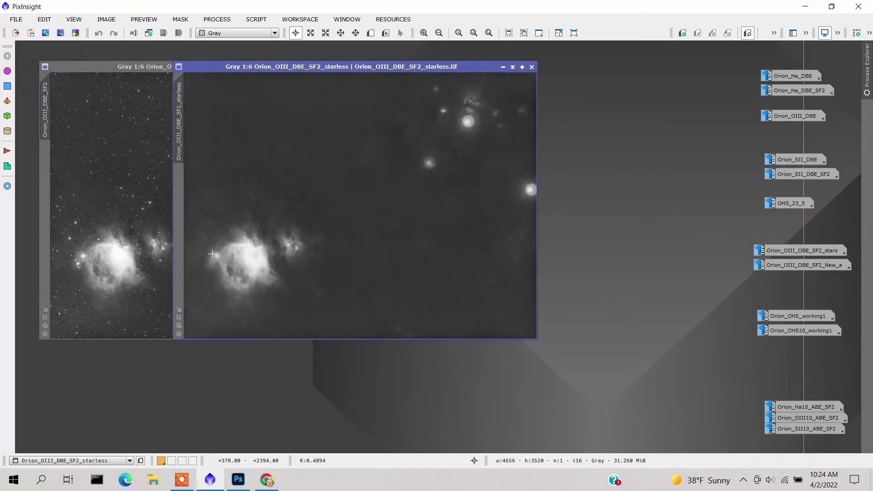
double_click(814, 253)
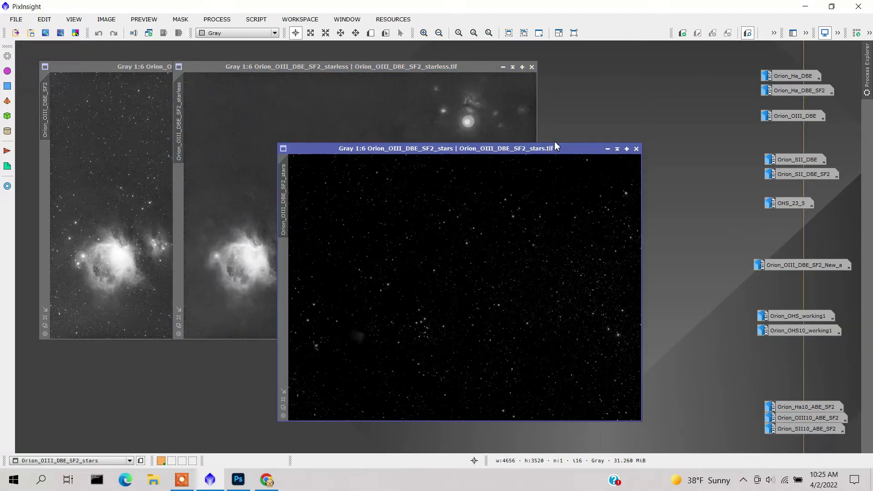
drag(543, 142, 466, 94)
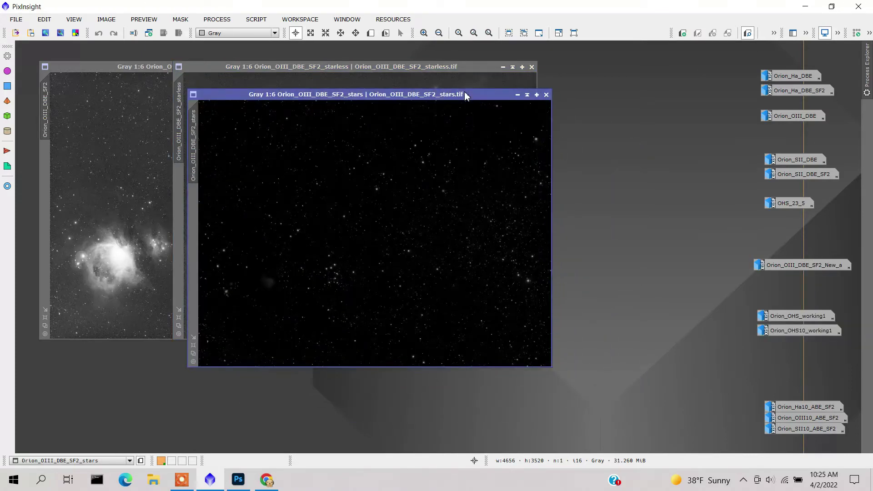
click(517, 95)
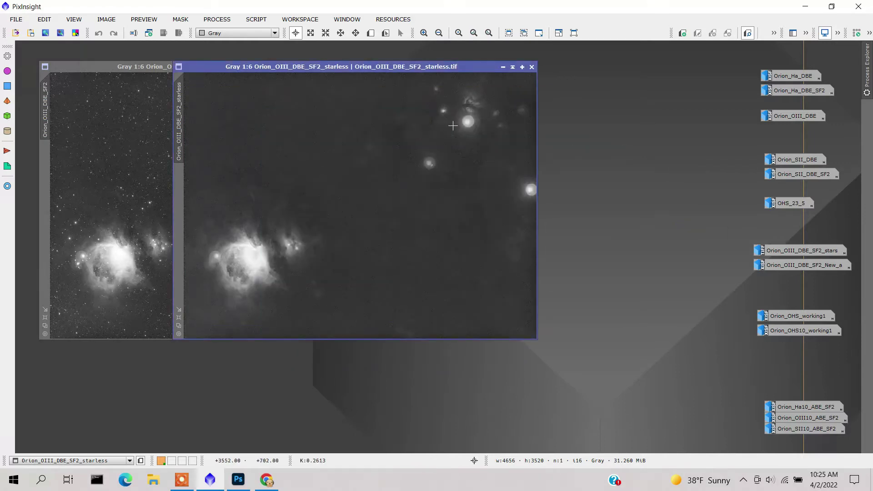
key(ctrl+shift+i)
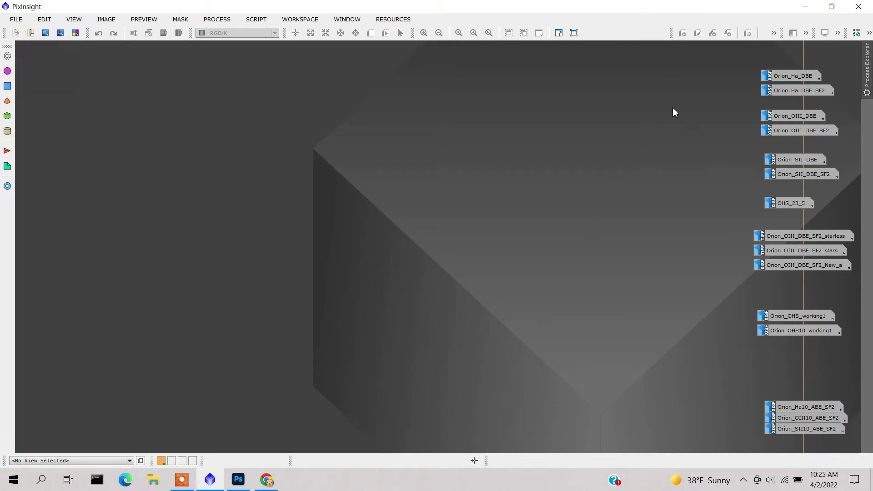
- View the starless_fix.tif OIII image in Photoshop, then return to PixInsight
click(806, 8)
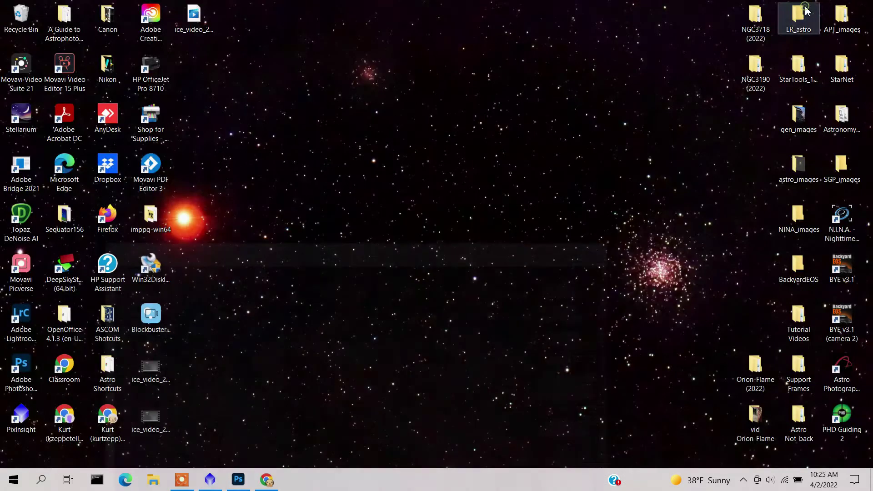
click(238, 480)
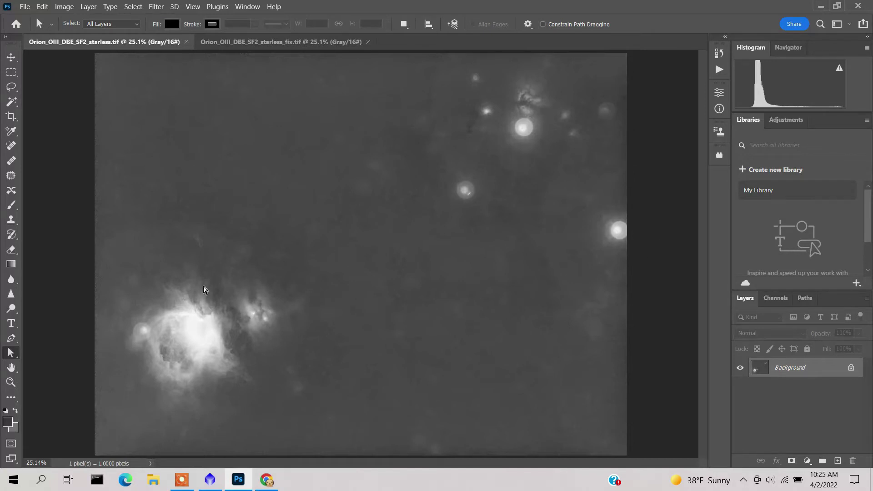
click(279, 43)
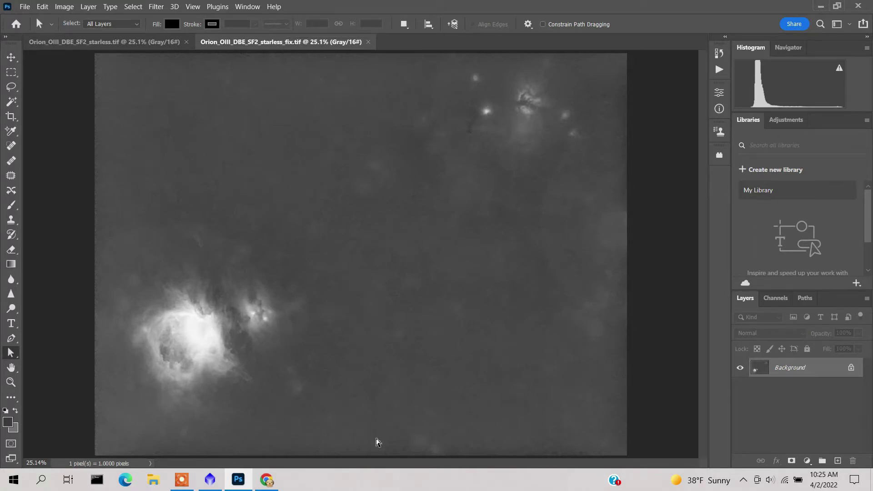
mouse_move(210, 481)
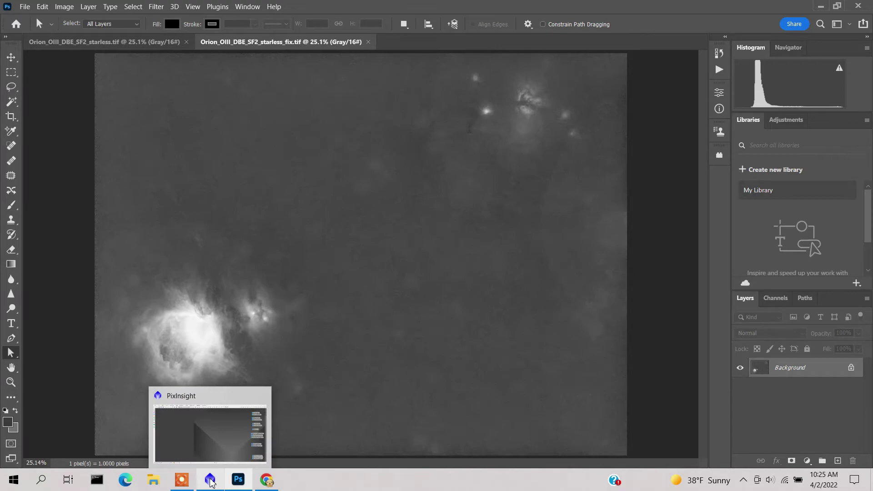
click(211, 481)
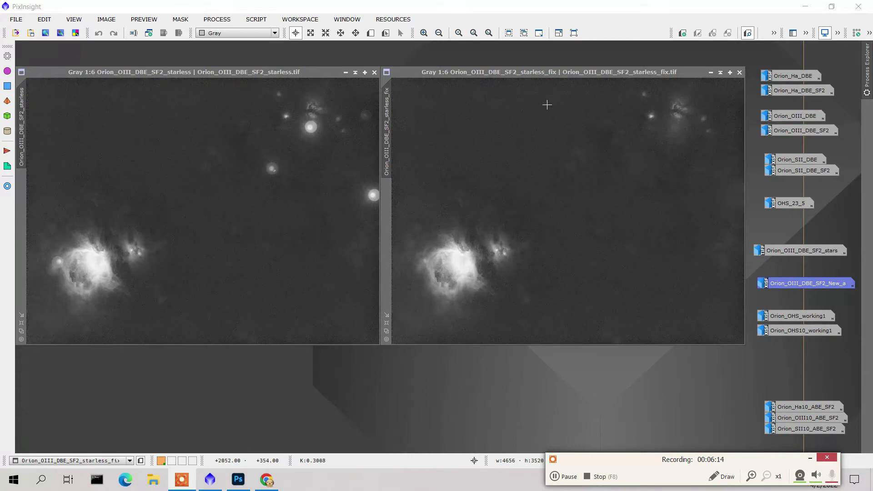
- Iconize the original starless image, move starless_fix to the upper left, and reopen the stars-only image
click(345, 74)
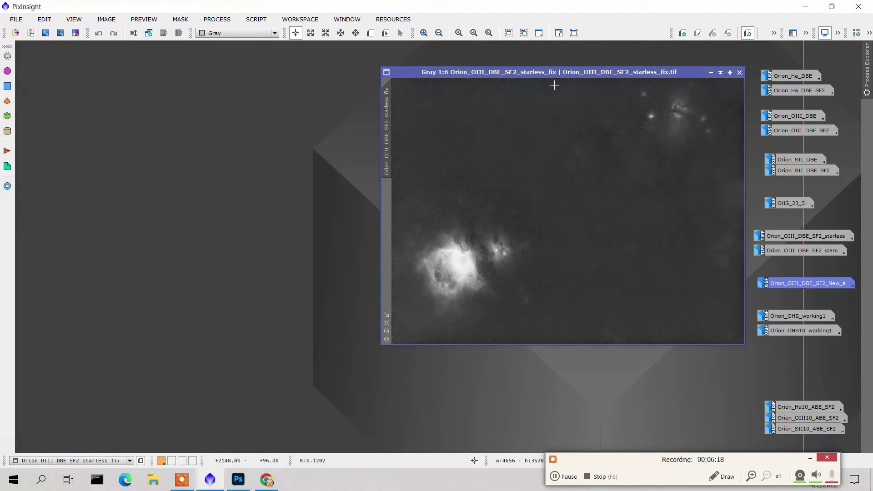
drag(563, 76, 228, 59)
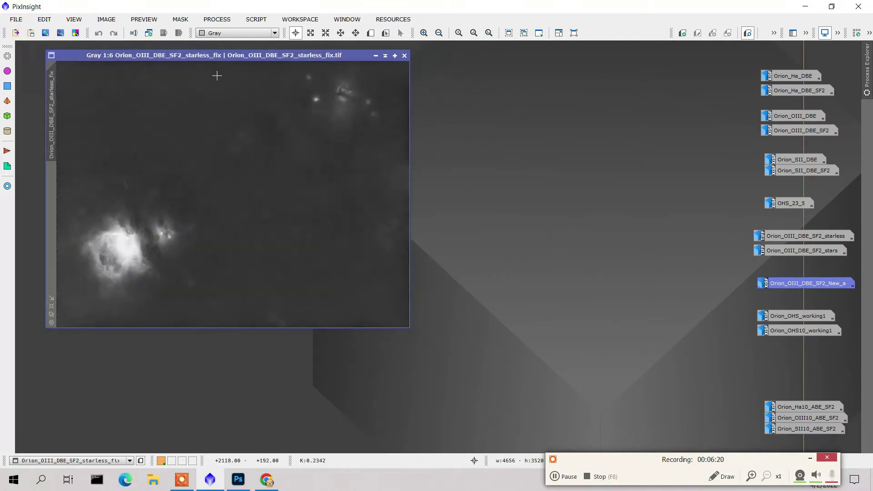
mouse_move(789, 253)
double_click(790, 253)
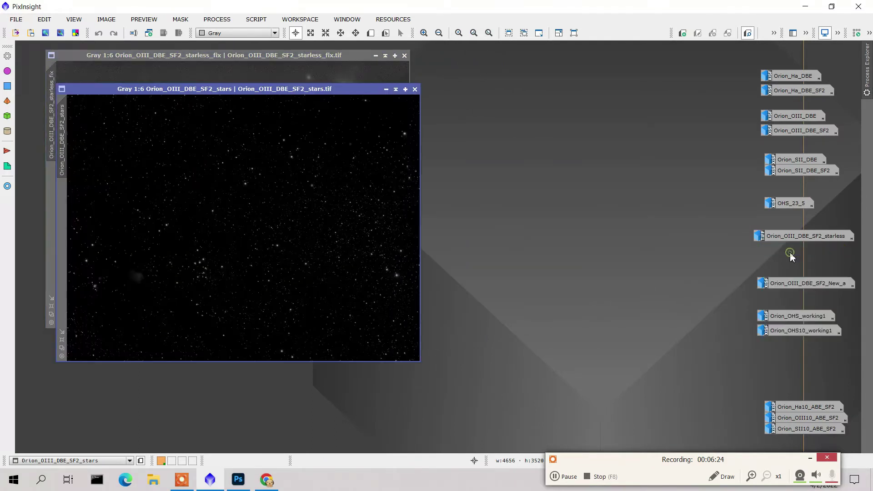
- Open Orion_OIII_DBE_SF2_New_a and position its window toward the left
double_click(830, 285)
drag(608, 75, 340, 75)
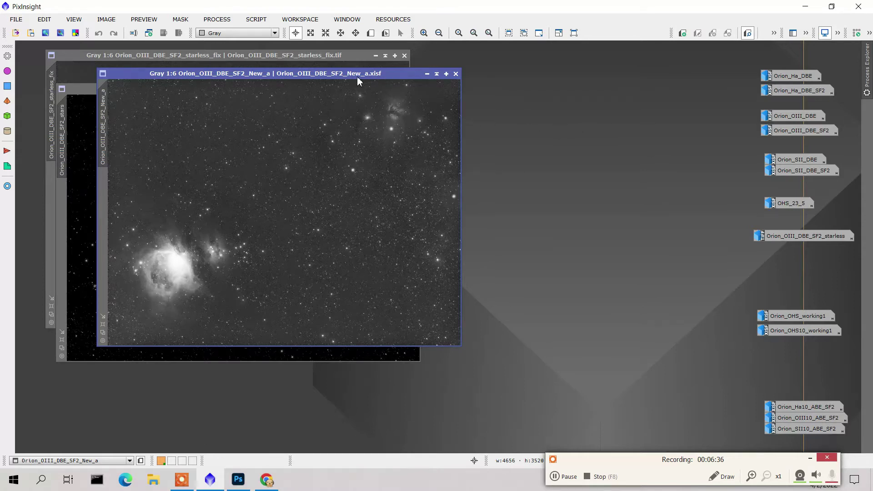
drag(356, 76, 343, 76)
mouse_move(796, 90)
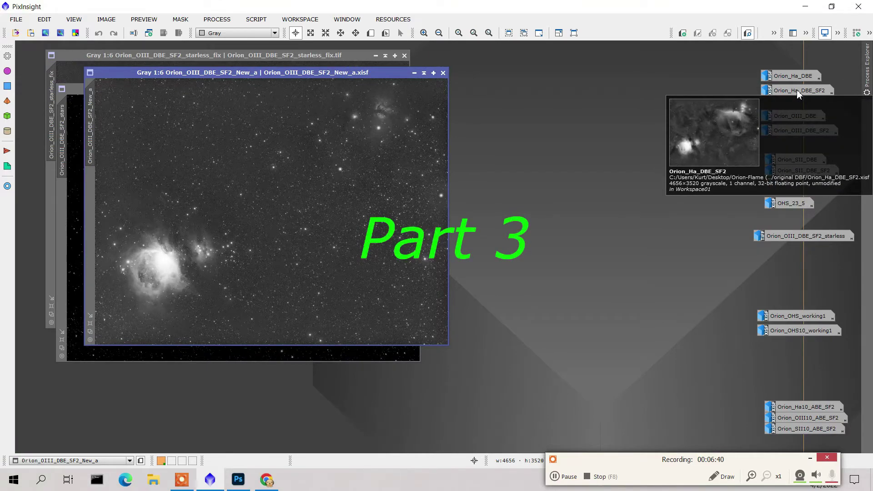
- Open Orion_Ha_DBE_SF2 and Orion_SII_DBE_SF2, placing the SII window over the Ha one
double_click(796, 90)
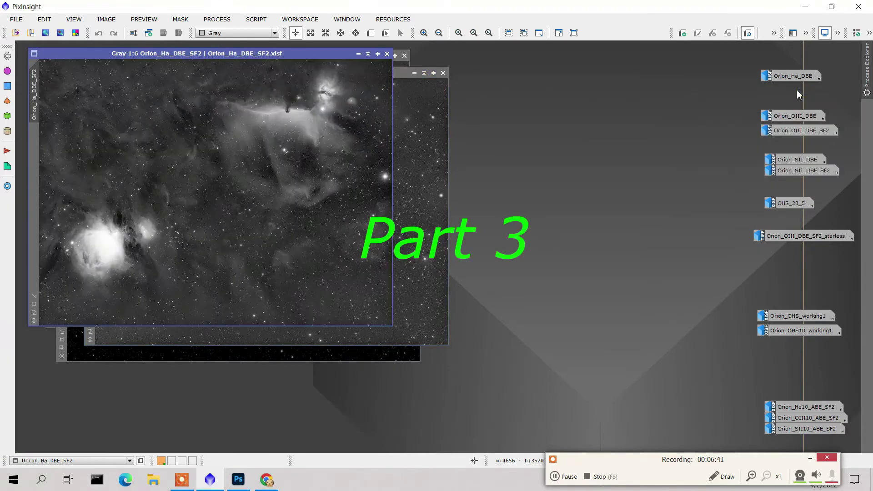
double_click(817, 174)
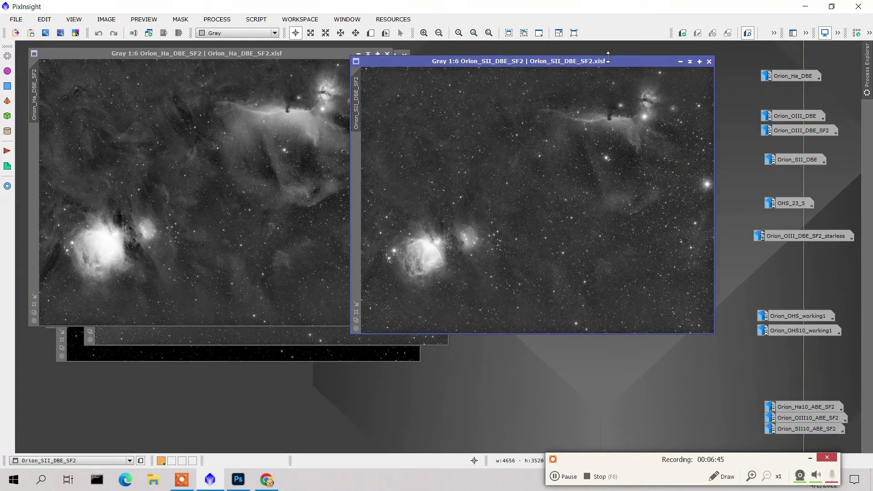
drag(608, 58, 342, 77)
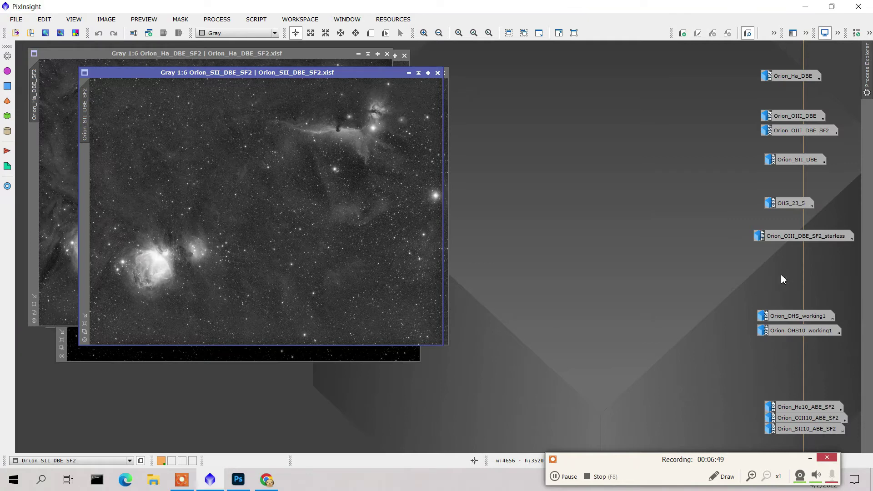
- Open the Orion_OHS_working1 colour composite and reposition its window beside the channel images
double_click(817, 315)
drag(313, 66, 365, 85)
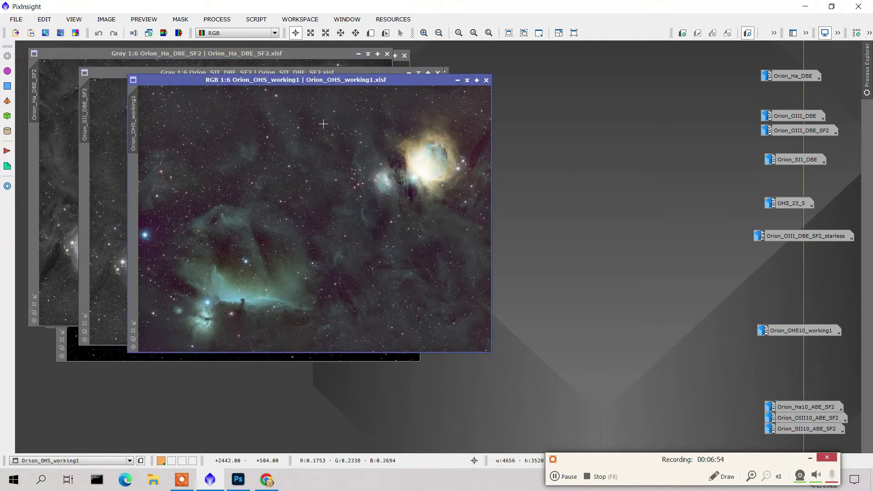
drag(386, 81, 394, 89)
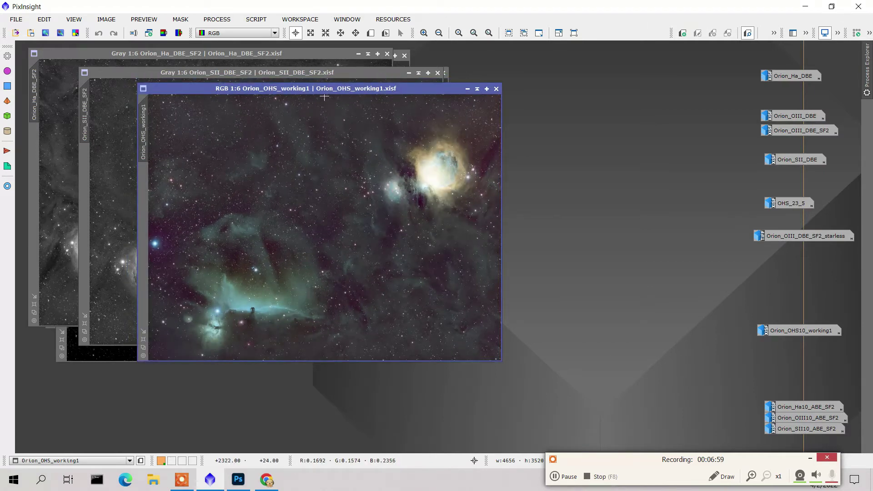
drag(332, 92, 520, 121)
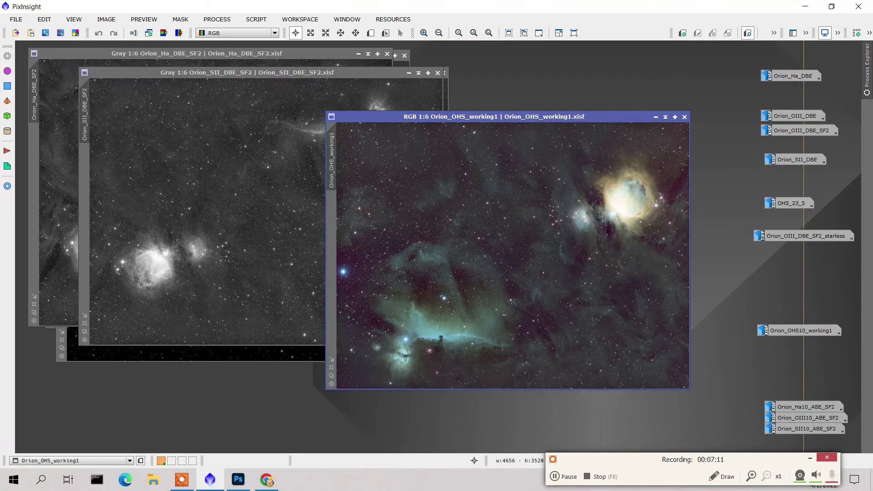
drag(605, 114, 430, 86)
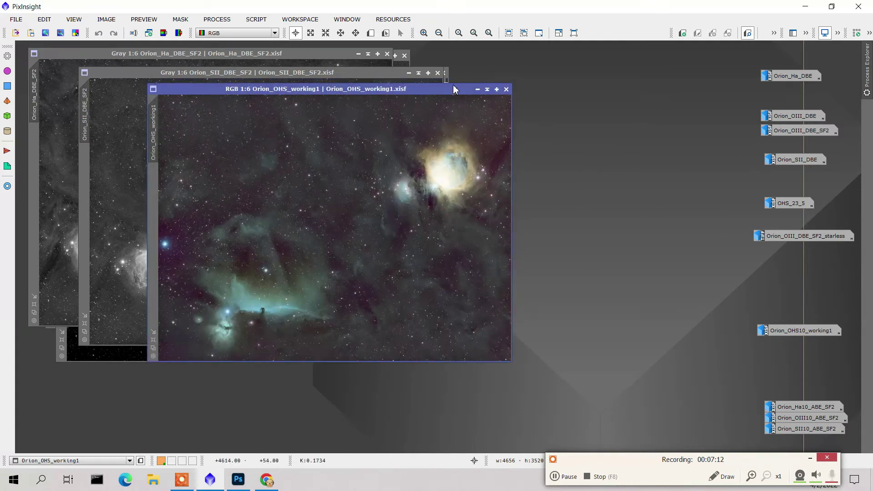
- Iconize the OHS, SII, New_a, Ha, stars-only and starless_fix images and line up the icons
click(477, 90)
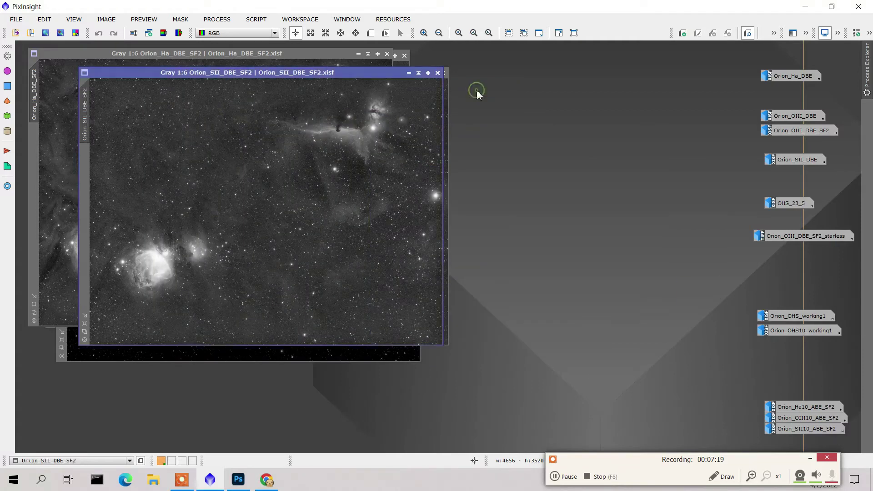
click(409, 73)
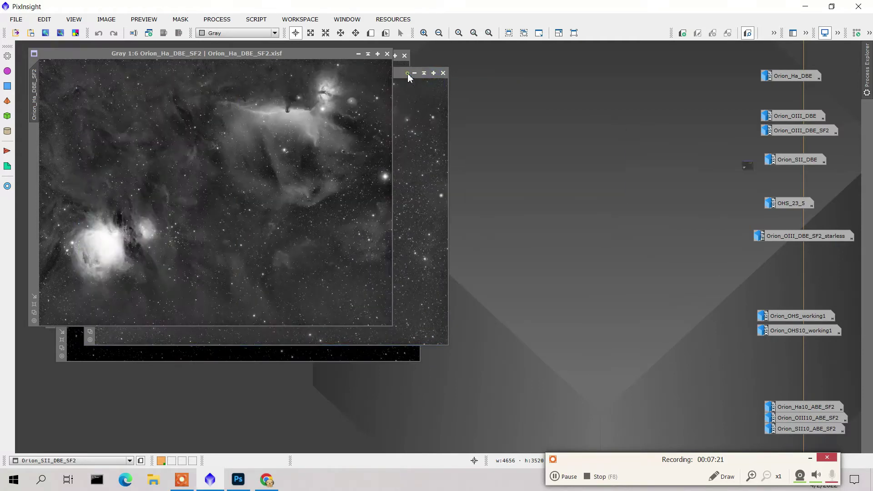
click(413, 74)
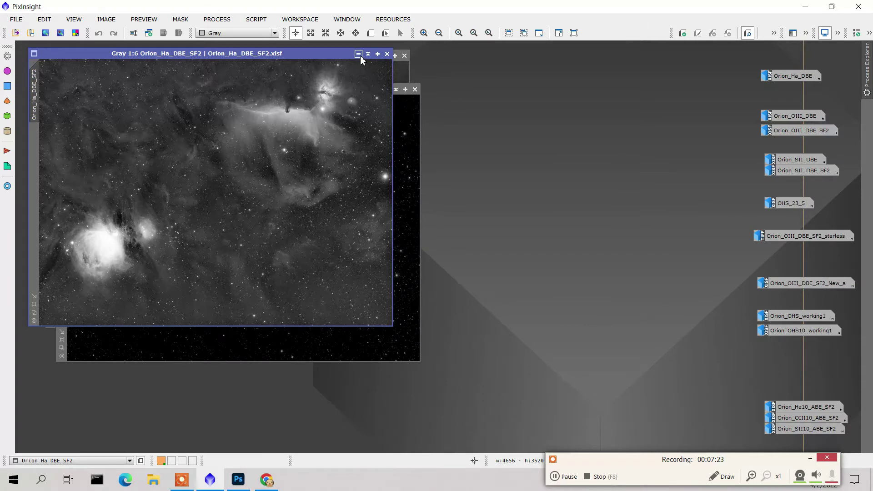
click(359, 54)
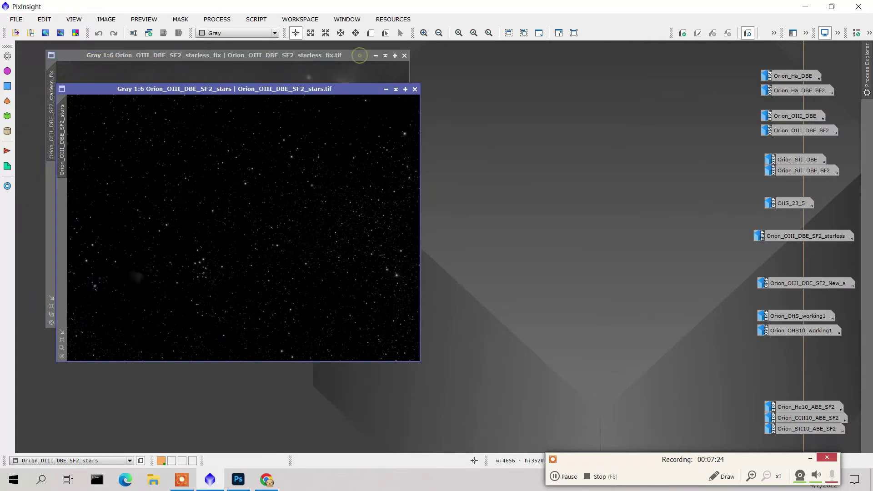
click(385, 90)
click(375, 56)
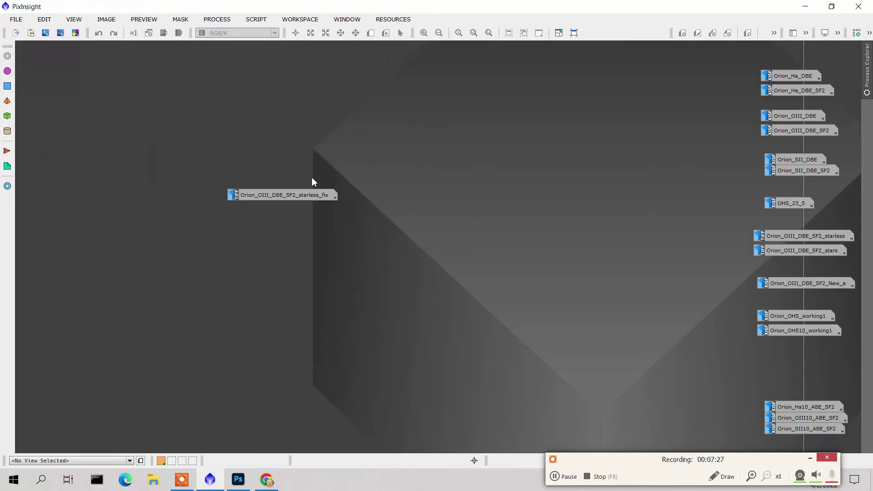
drag(309, 198, 824, 303)
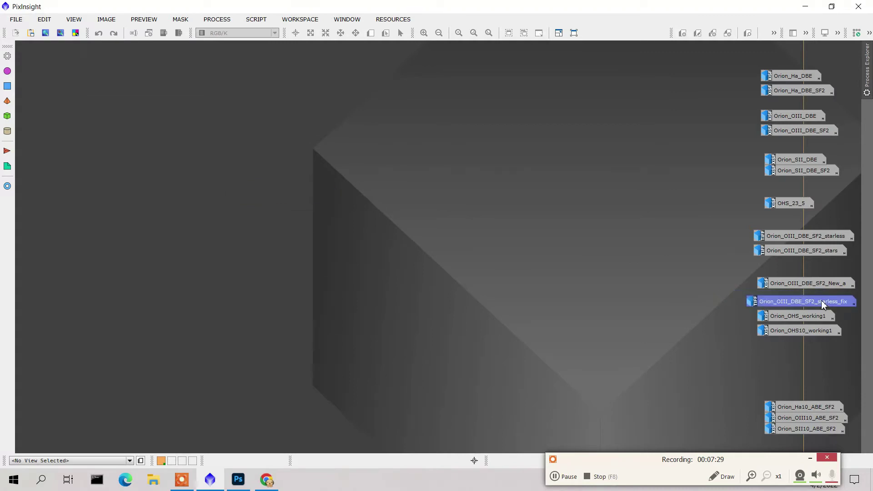
- Open the Orion_Ha10, OIII10 and SII10_ABE_SF2 greyscale stacks
double_click(808, 409)
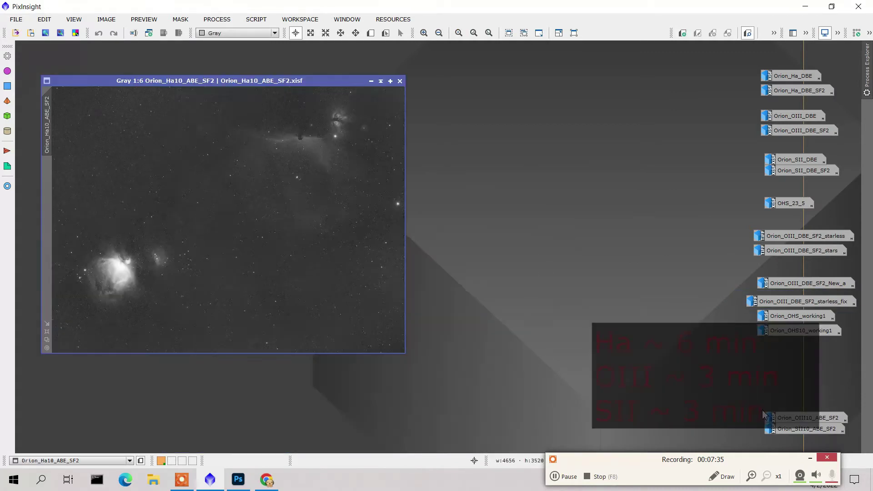
double_click(802, 418)
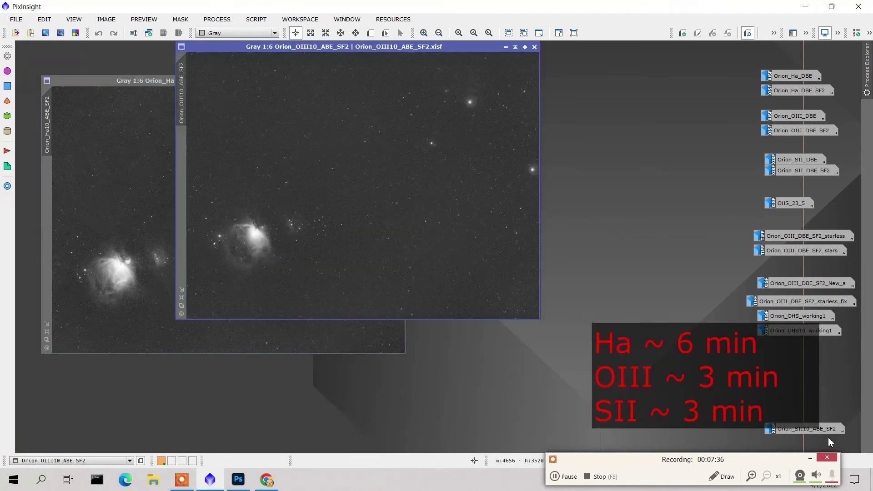
double_click(820, 431)
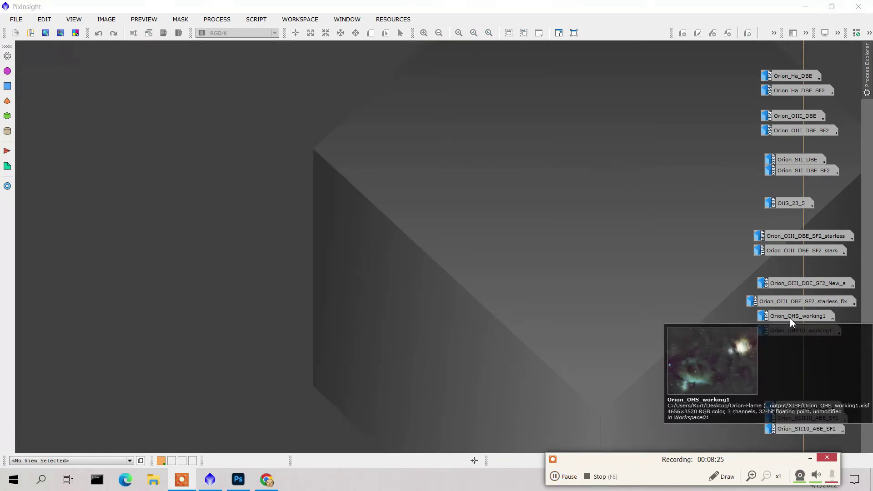
- Open Orion_OHS_working1 and Orion_OHS10_working1 and place them side by side
double_click(789, 317)
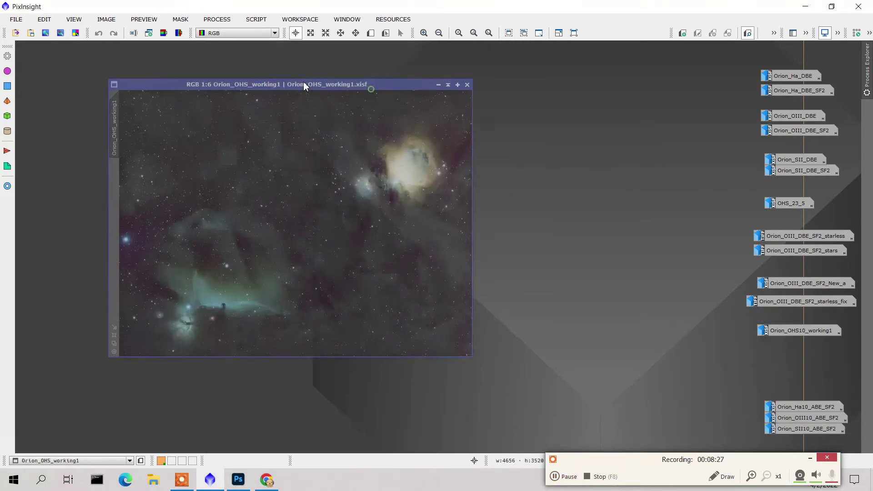
drag(304, 84, 255, 50)
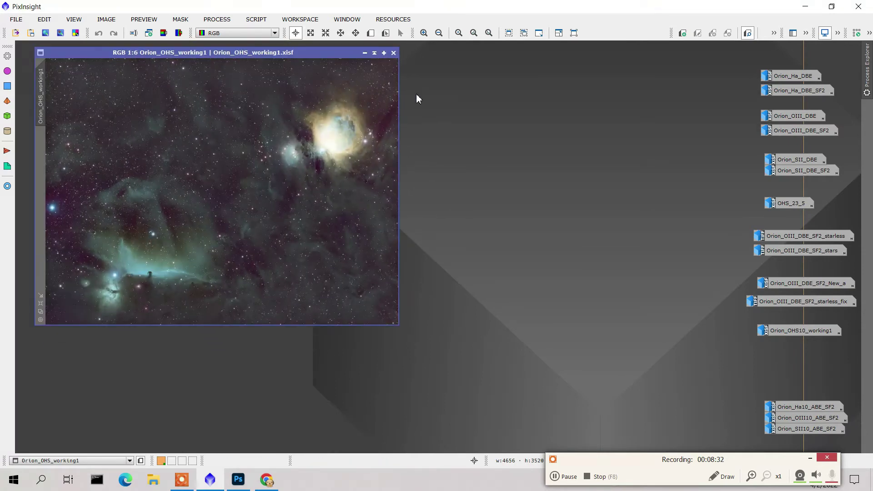
double_click(811, 335)
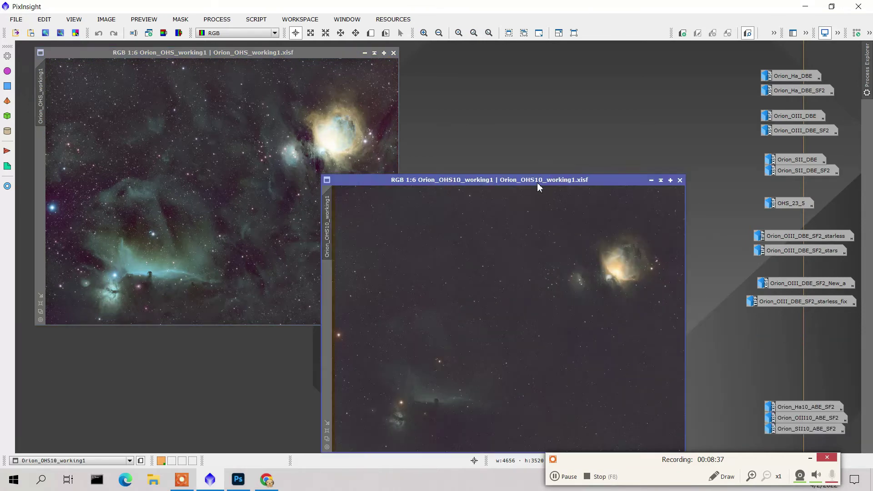
drag(473, 171, 249, 83)
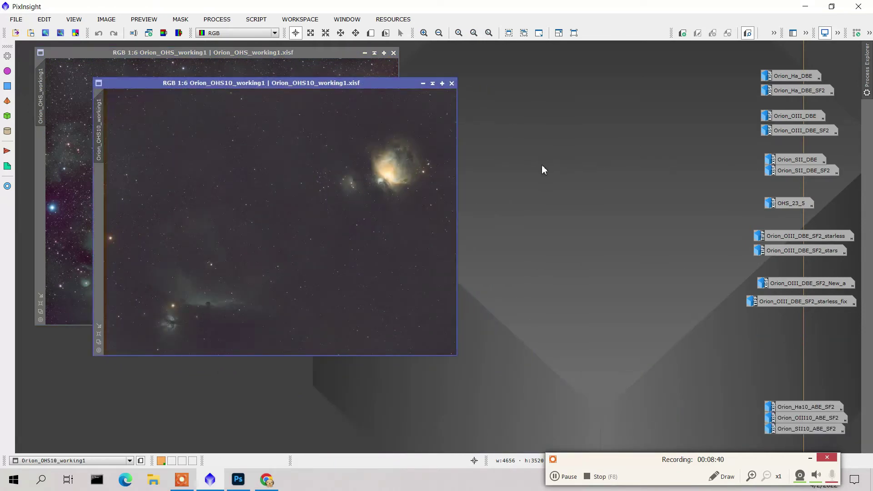
drag(352, 81, 639, 77)
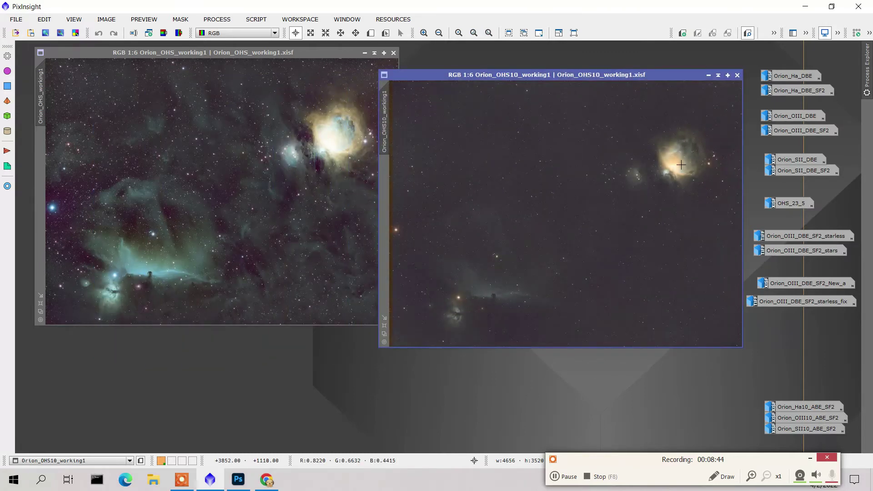
- Zoom in on both images, bringing Orion_OHS_working1 to the front
scroll(681, 164, up, 4)
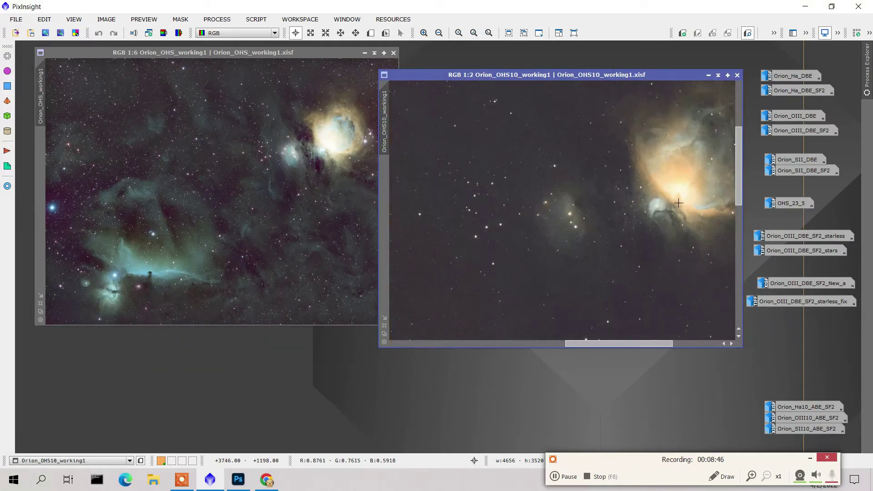
click(330, 111)
scroll(330, 112, up, 1)
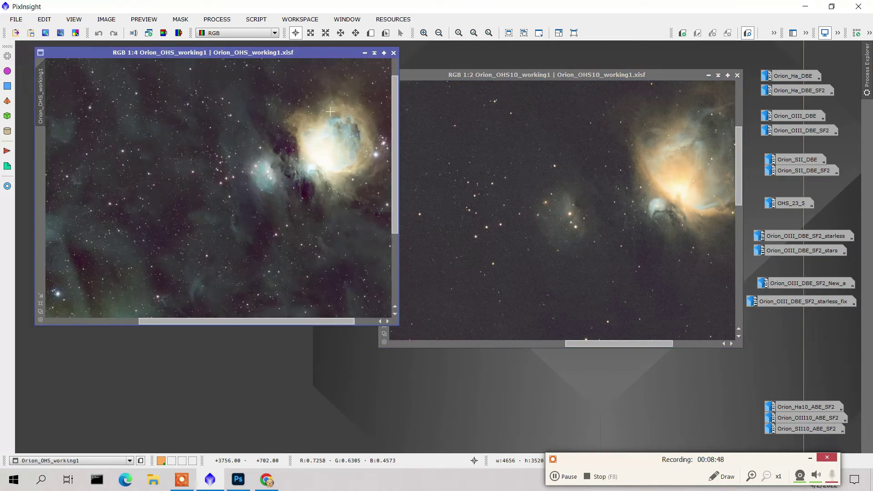
scroll(330, 112, up, 1)
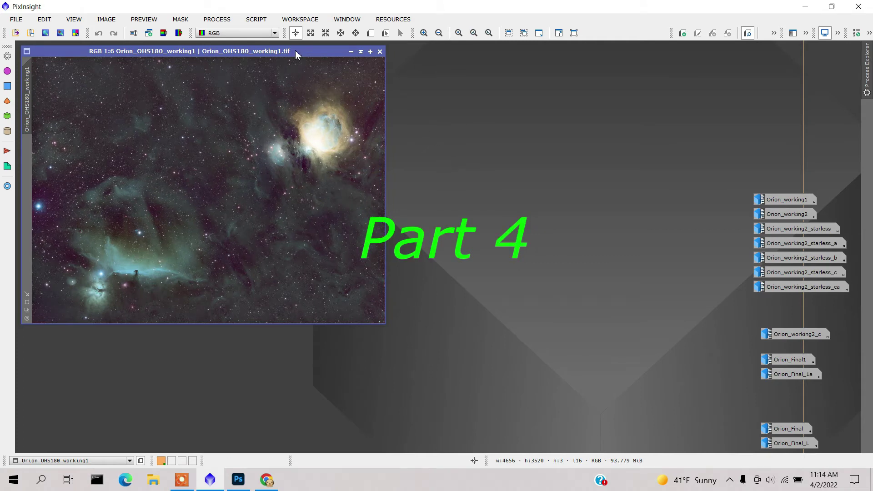
- Open Orion_working1 and Orion_working2, cascaded over the Orion_OHS180_working1 image
drag(295, 50, 298, 50)
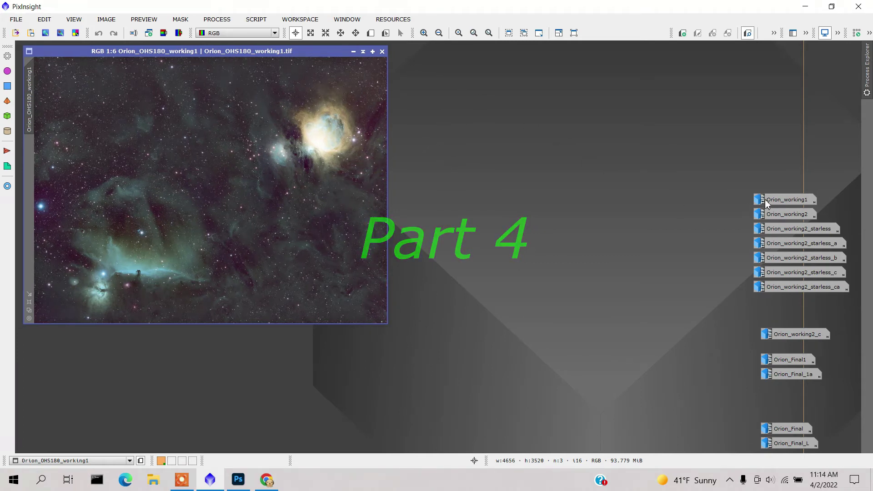
double_click(794, 201)
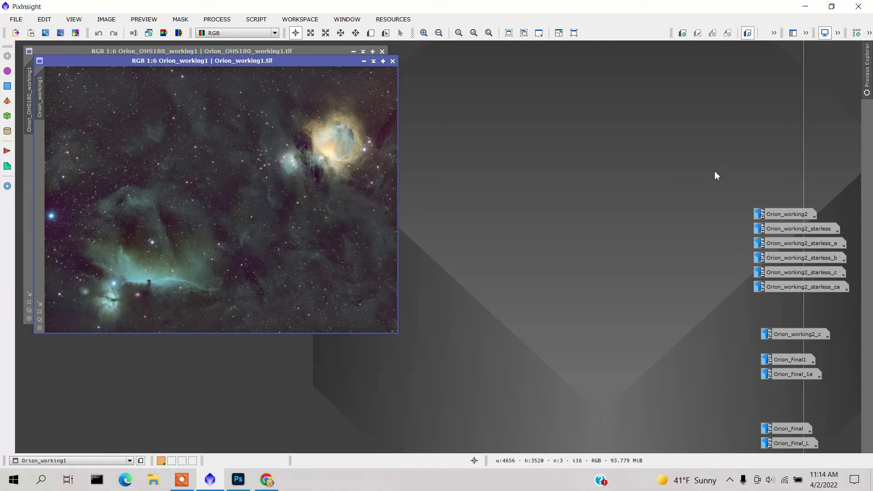
drag(293, 64, 298, 68)
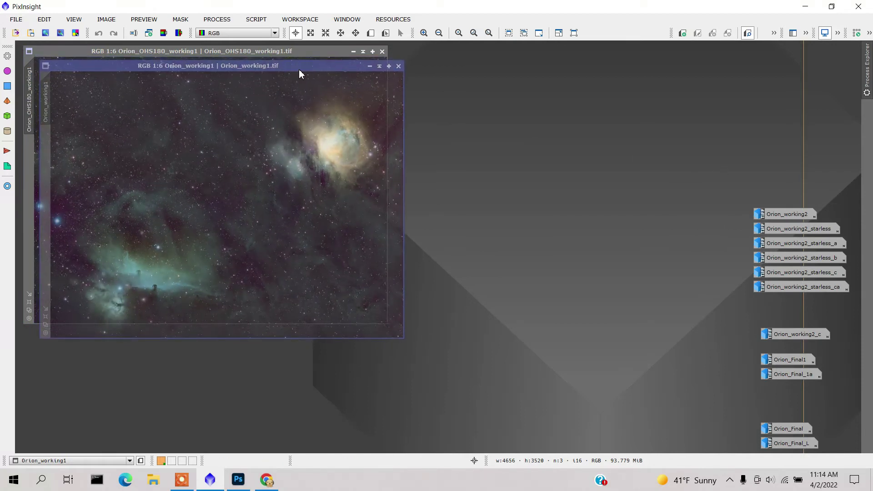
drag(299, 71, 298, 71)
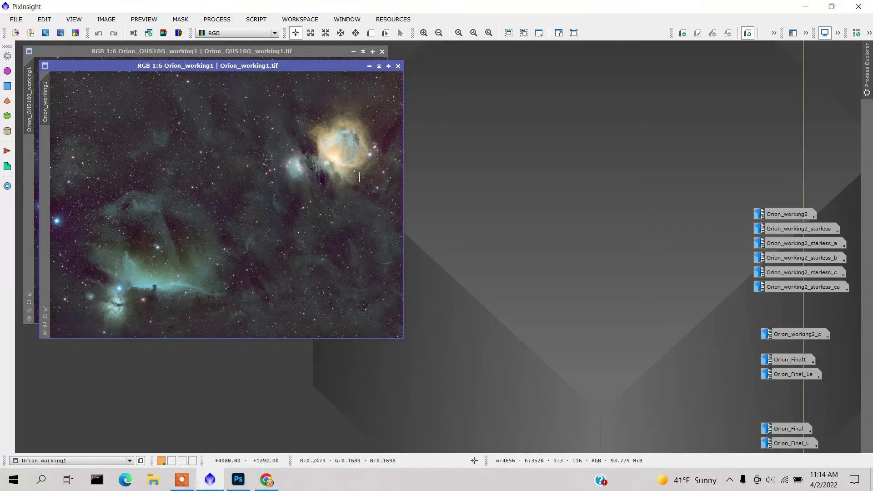
double_click(792, 213)
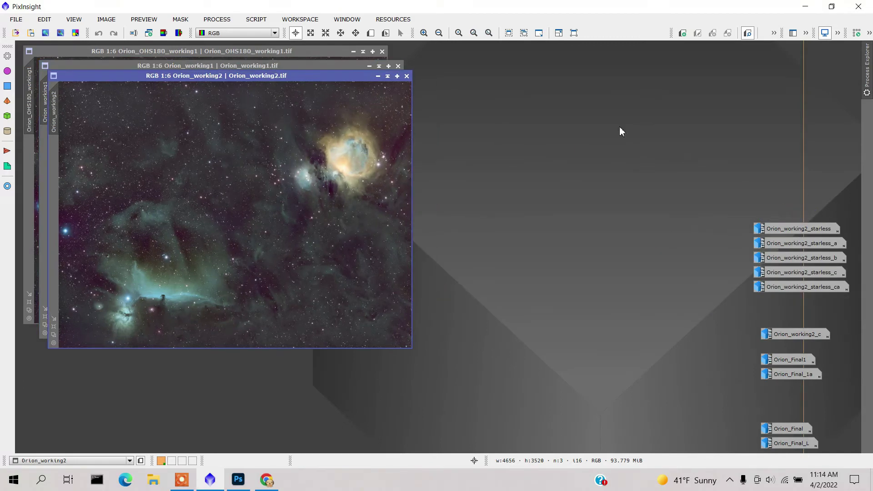
drag(351, 79, 356, 85)
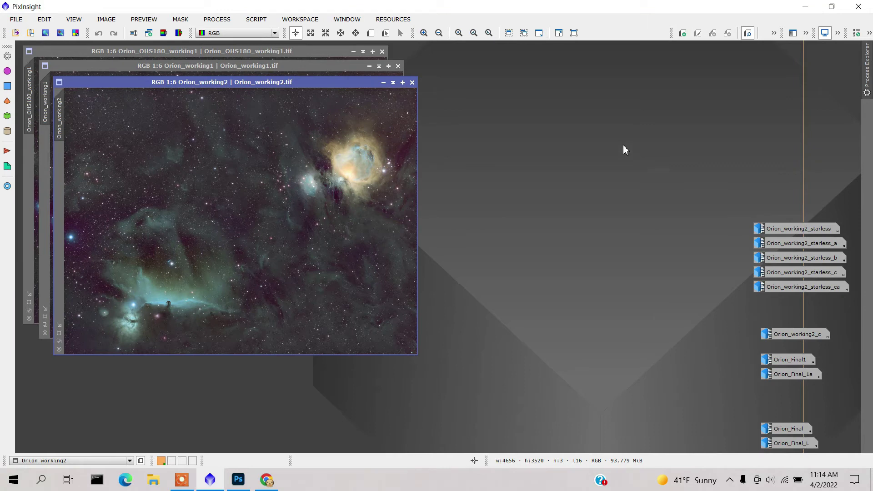
- Browse the Script menu without running anything, then open Orion_working2_starless in front
click(256, 19)
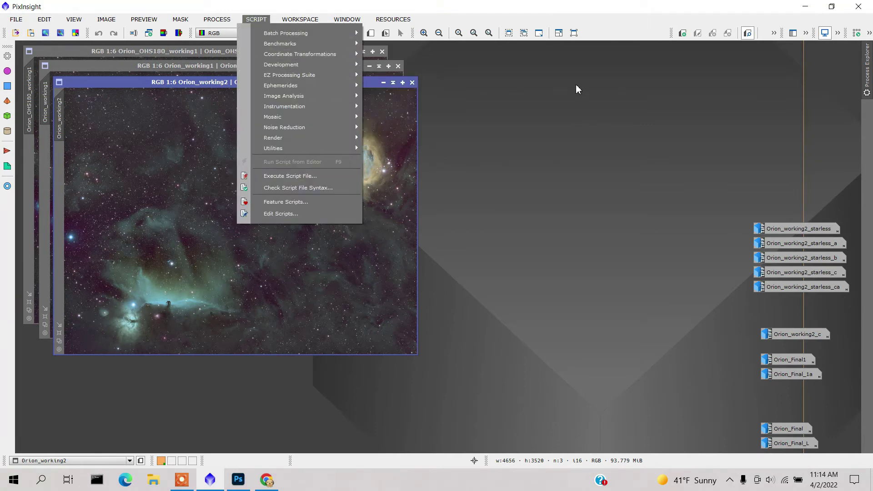
click(369, 92)
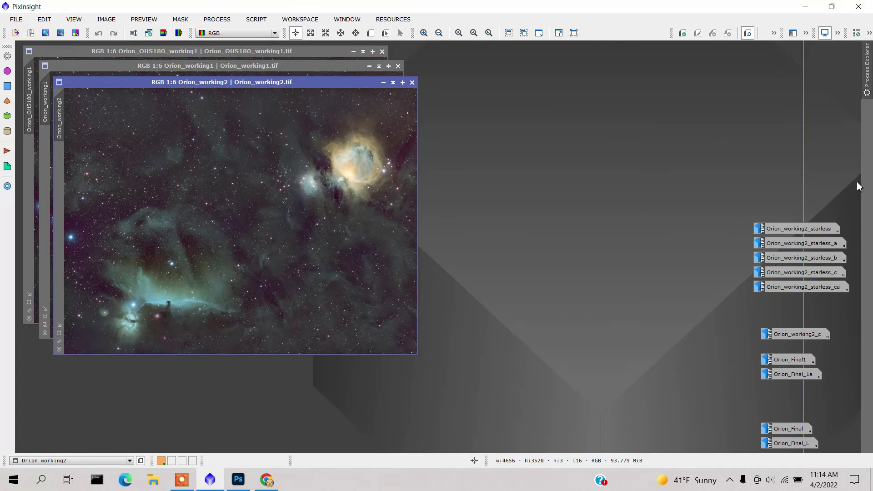
mouse_move(824, 229)
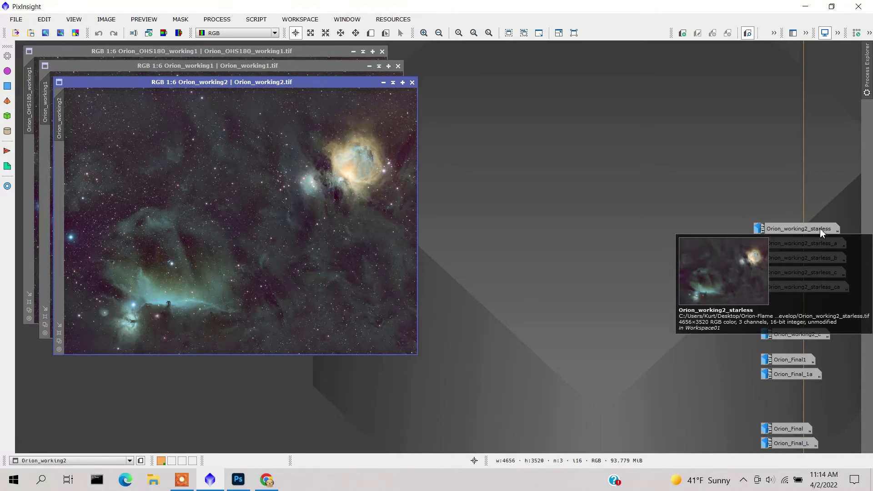
double_click(819, 228)
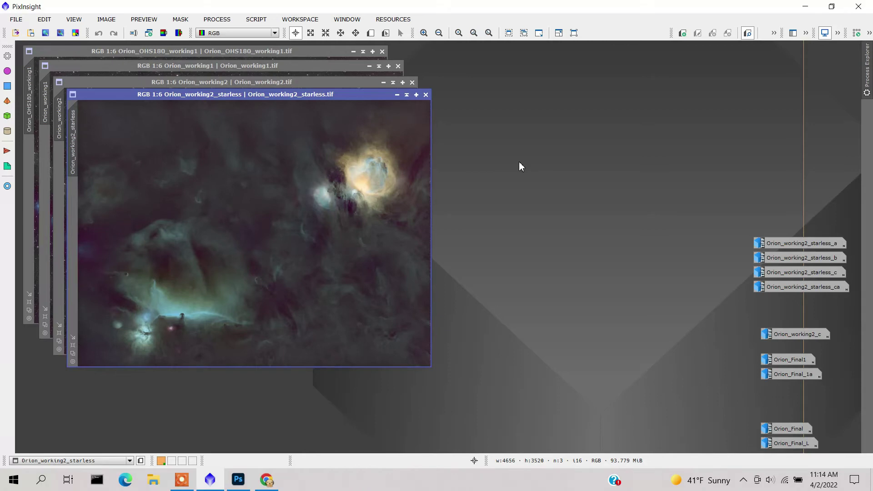
- Open Orion_working2_starless_a and _b, offsetting each window down-right in the cascade
click(823, 245)
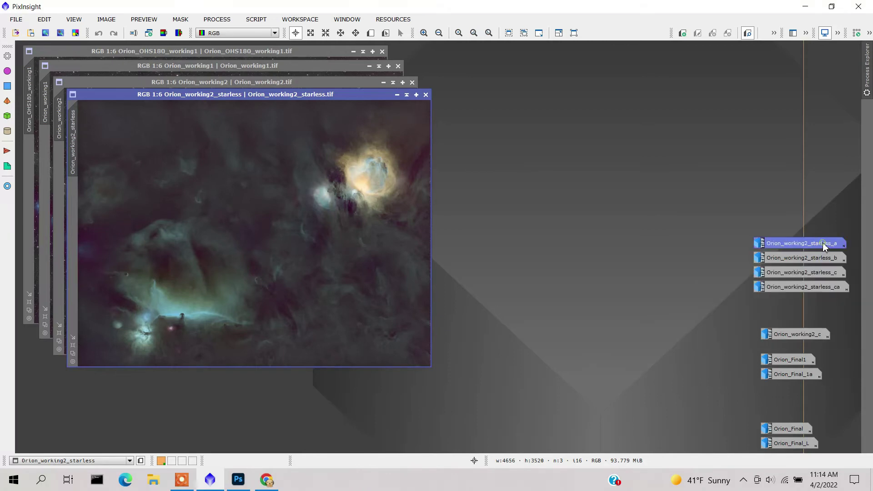
double_click(822, 243)
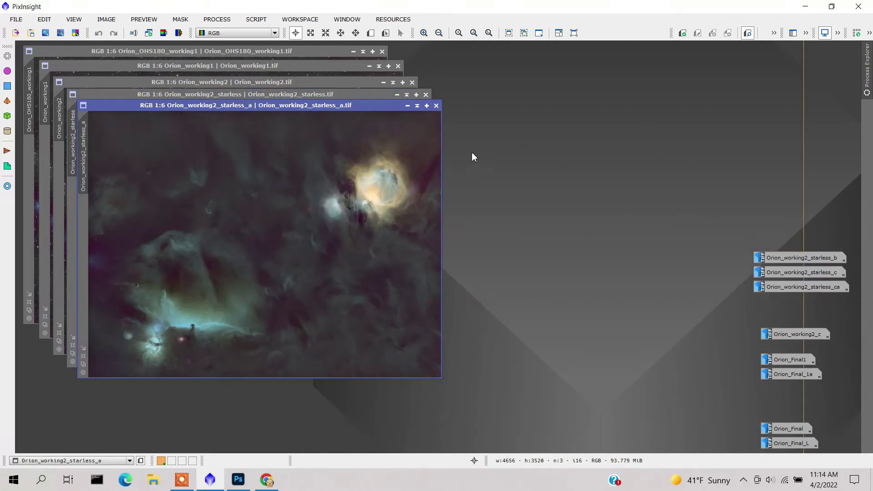
drag(357, 109, 364, 113)
double_click(800, 257)
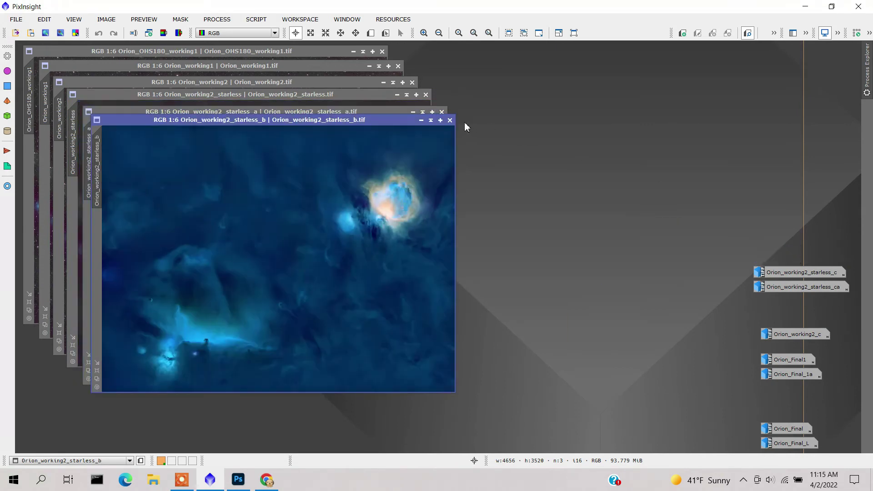
drag(356, 120, 394, 130)
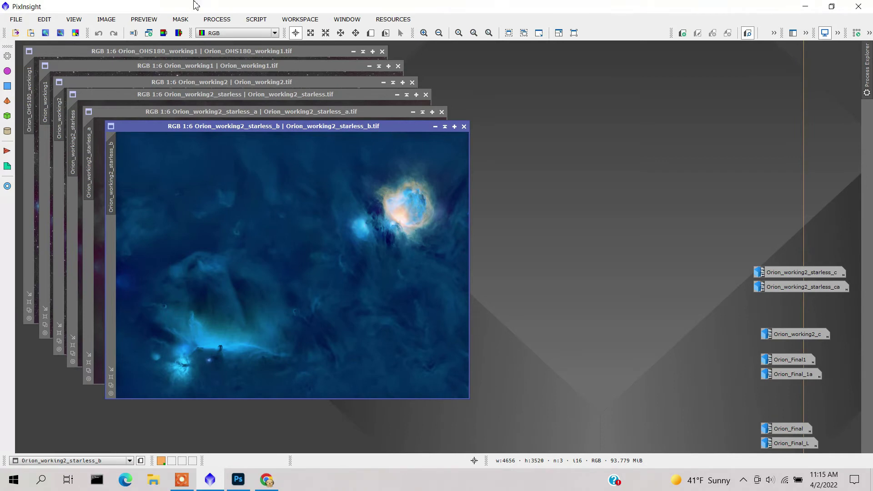
- Browse the Process menu and close it without choosing a process
click(217, 19)
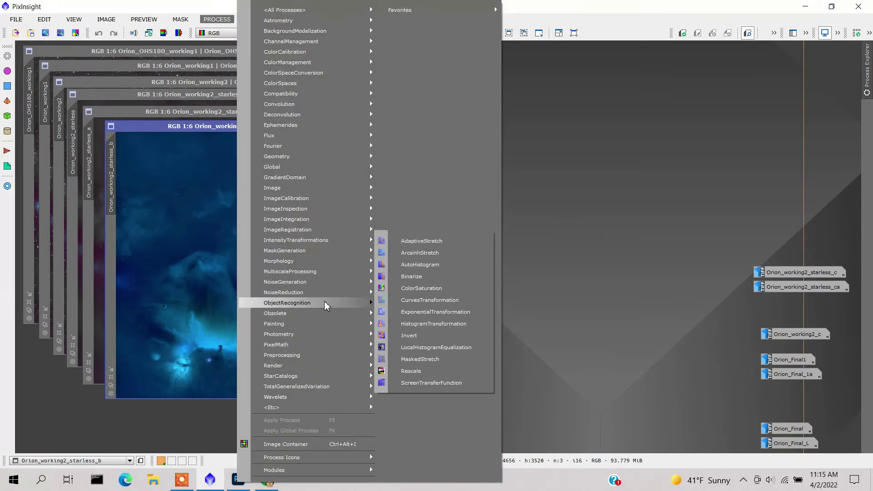
mouse_move(321, 291)
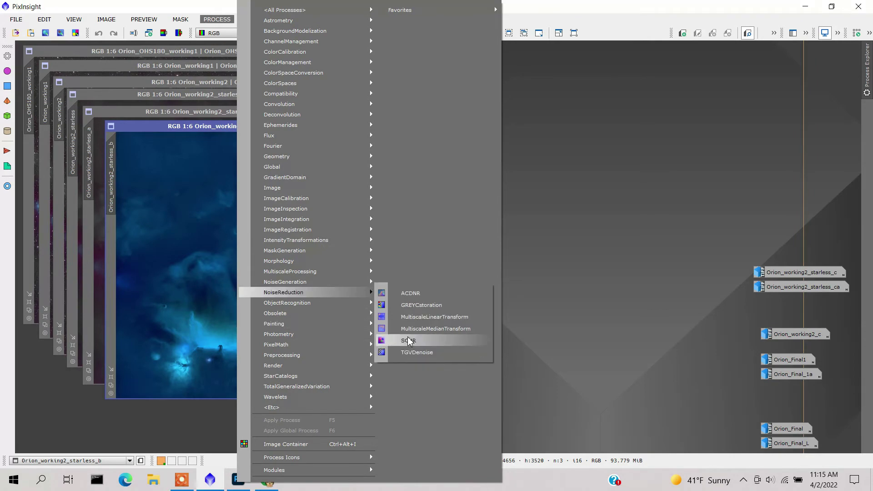
click(523, 287)
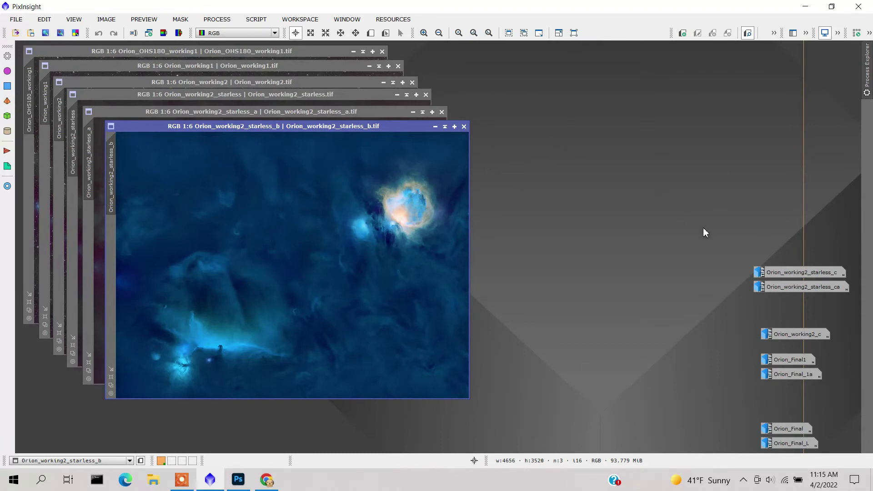
- Restore Orion_working2_starless_c, Orion_working2_starless_ca and Orion_working2_c, leaving Orion_working2_c in front
double_click(824, 271)
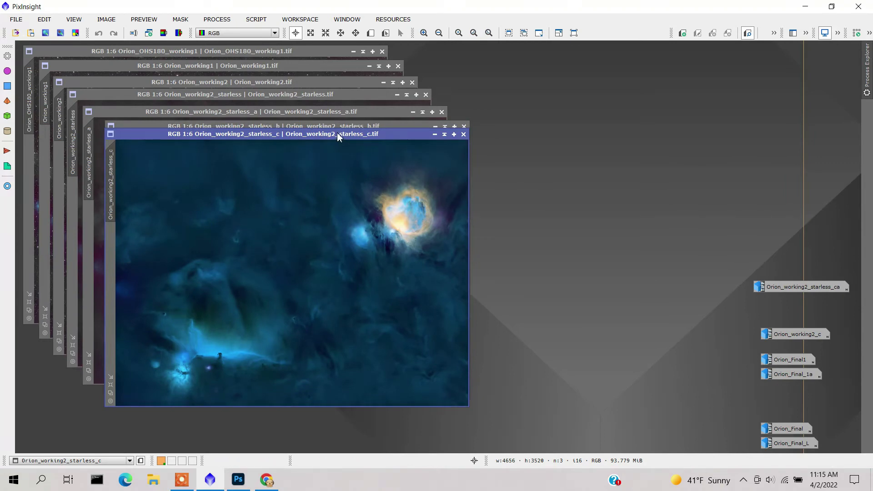
drag(336, 132, 355, 145)
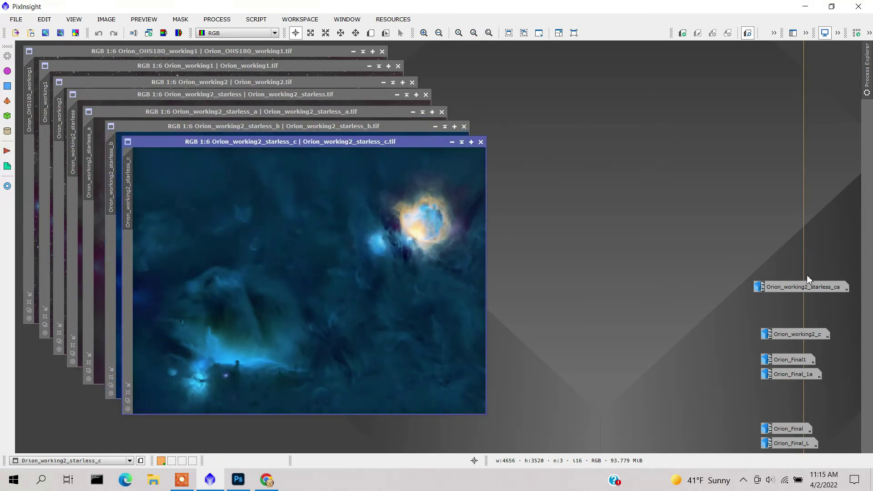
mouse_move(812, 288)
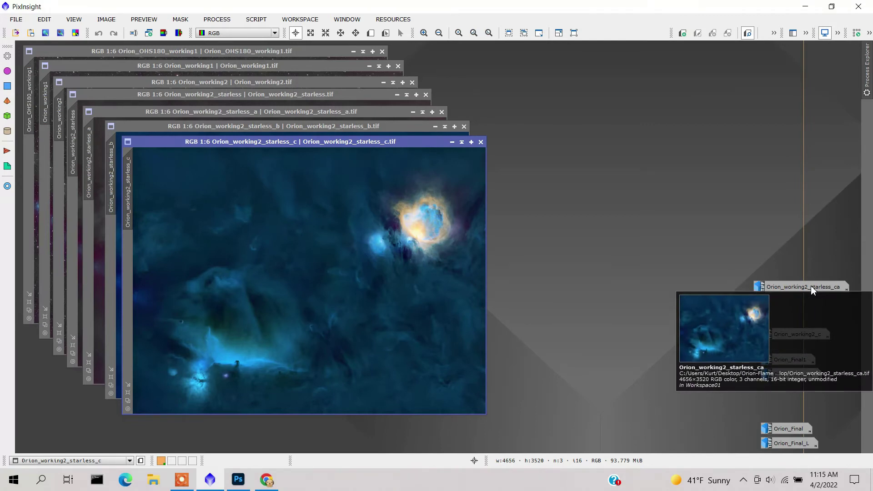
double_click(811, 285)
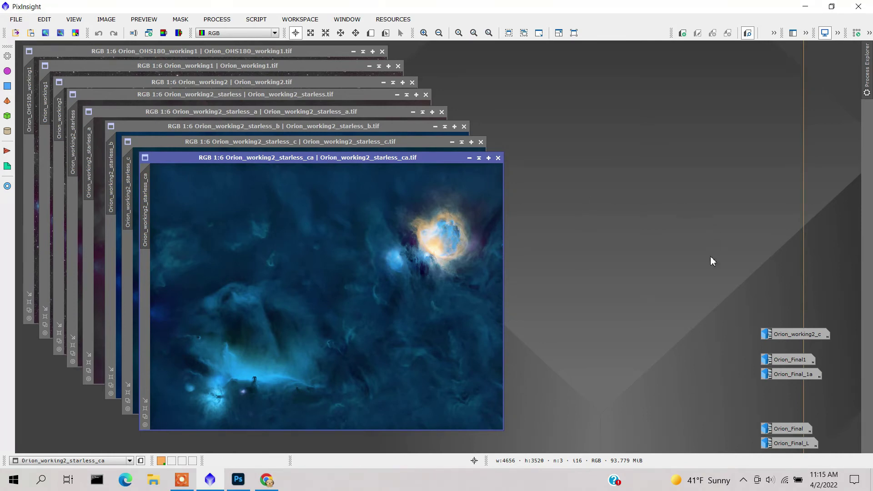
mouse_move(792, 334)
double_click(807, 336)
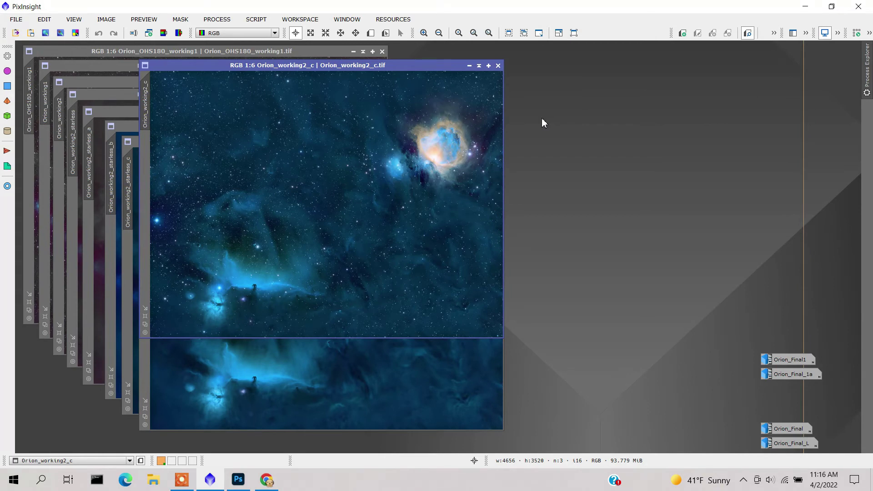
- Open Orion_Final1, Orion_Final_1a and Orion_Final as views, nudging Orion_Final_1a into place
double_click(764, 359)
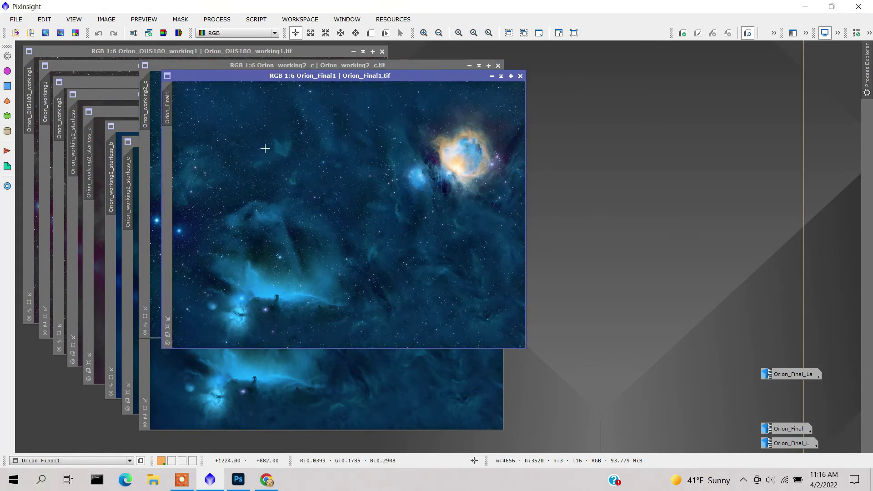
drag(357, 71, 365, 72)
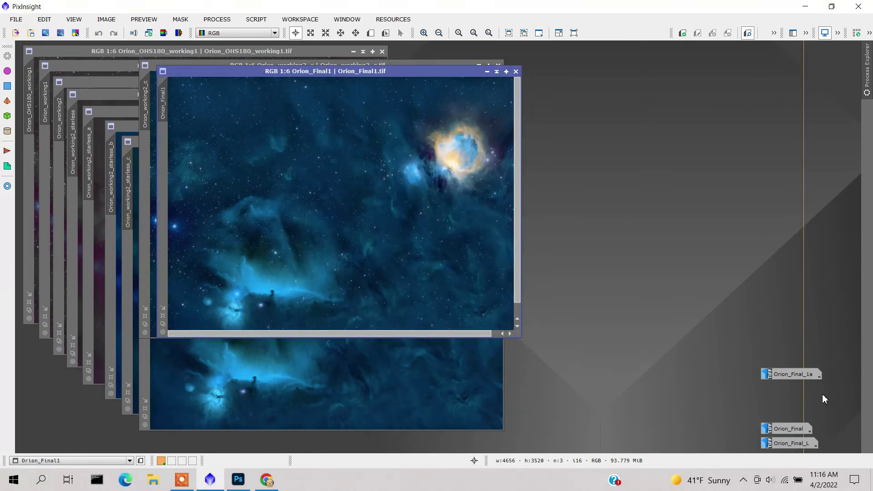
double_click(793, 374)
drag(425, 91, 427, 93)
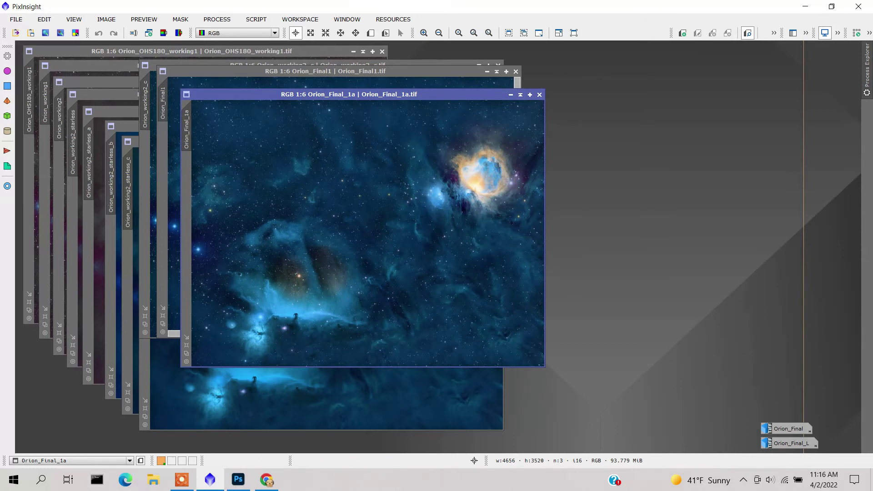
drag(454, 97, 458, 96)
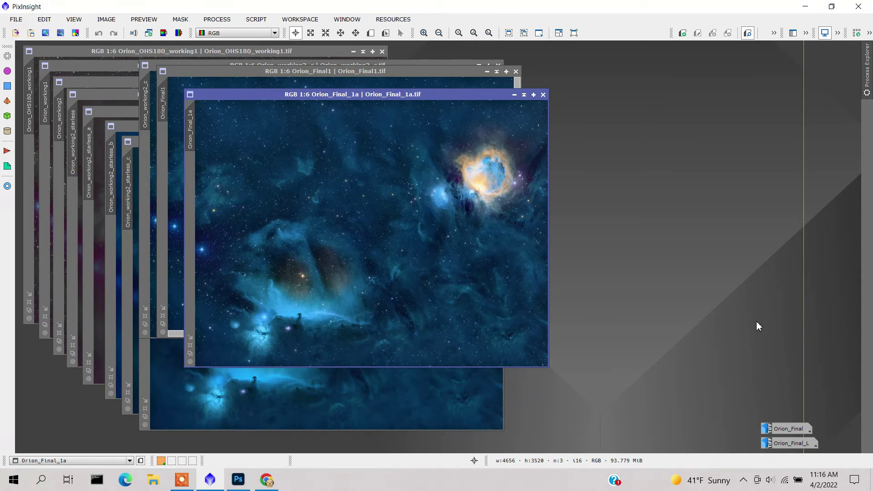
mouse_move(787, 429)
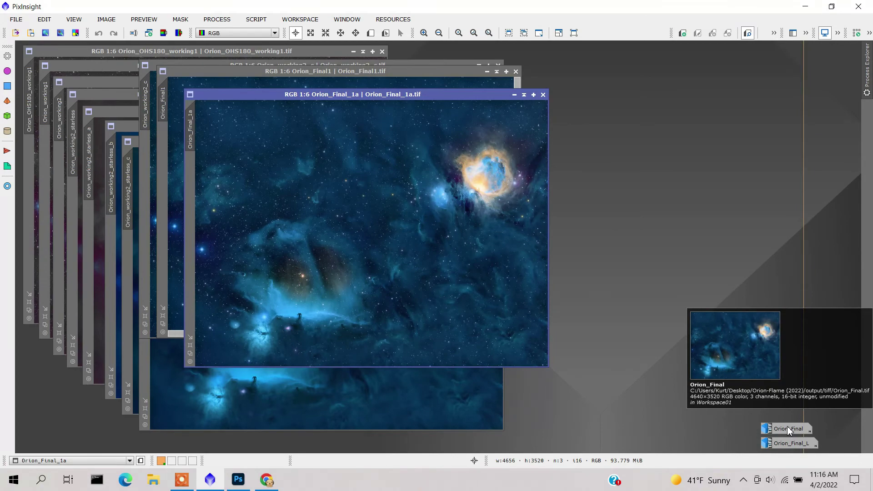
double_click(788, 428)
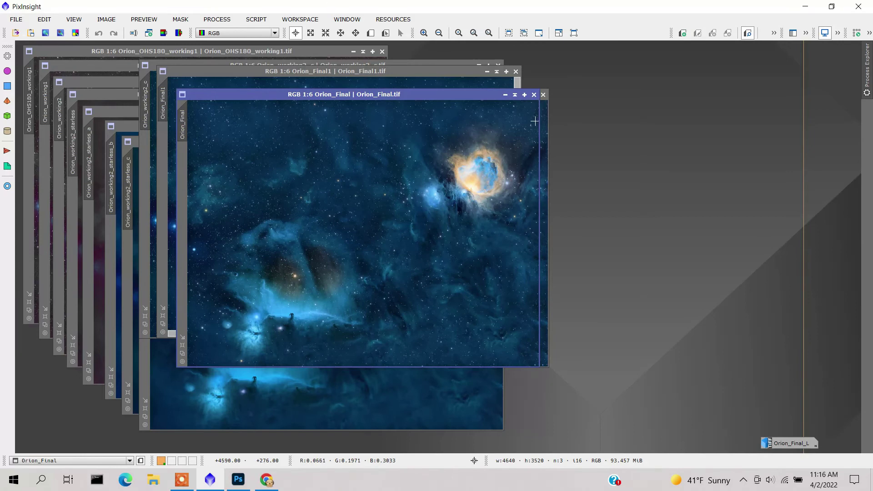
- Enlarge the Orion_Final window and move it over to the left
drag(545, 365, 562, 384)
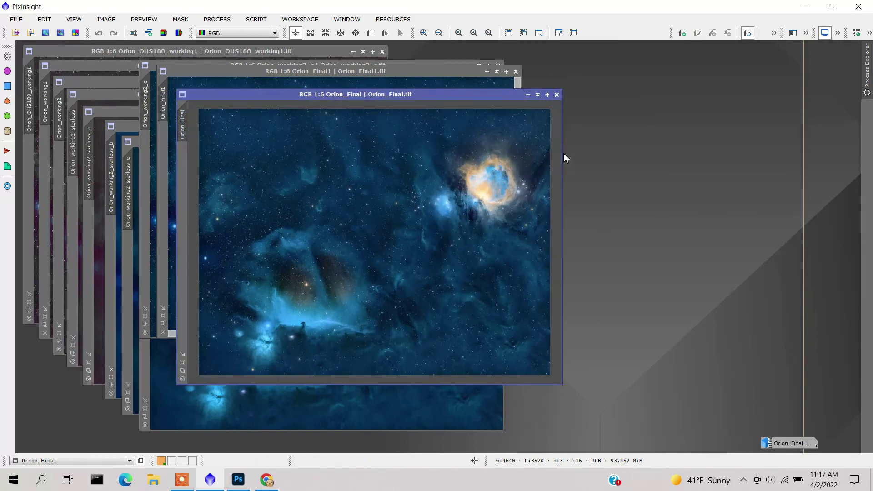
drag(526, 99, 449, 123)
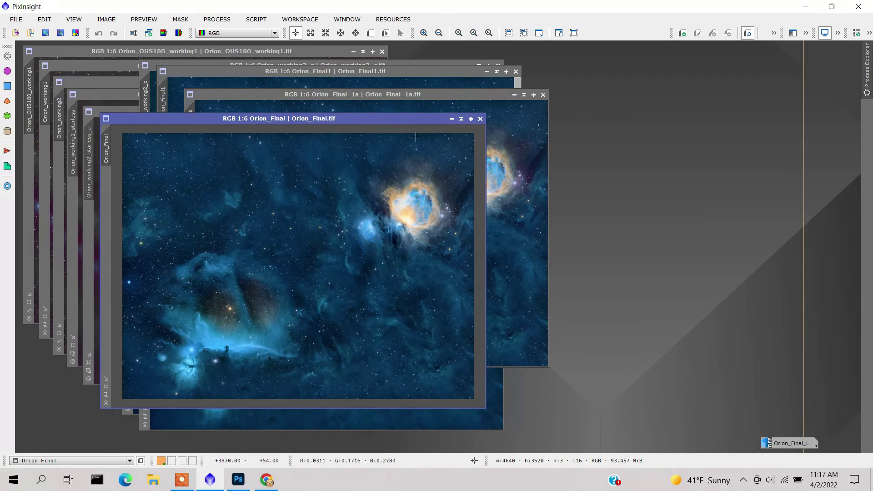
drag(410, 122, 773, 98)
drag(635, 101, 362, 91)
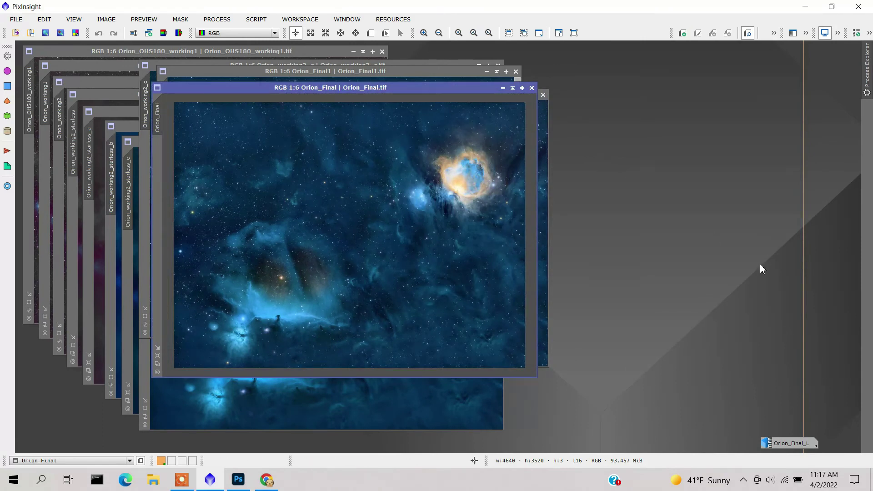
- Open the grey Orion_Final_L beside Orion_Final on the right and make it taller
mouse_move(799, 446)
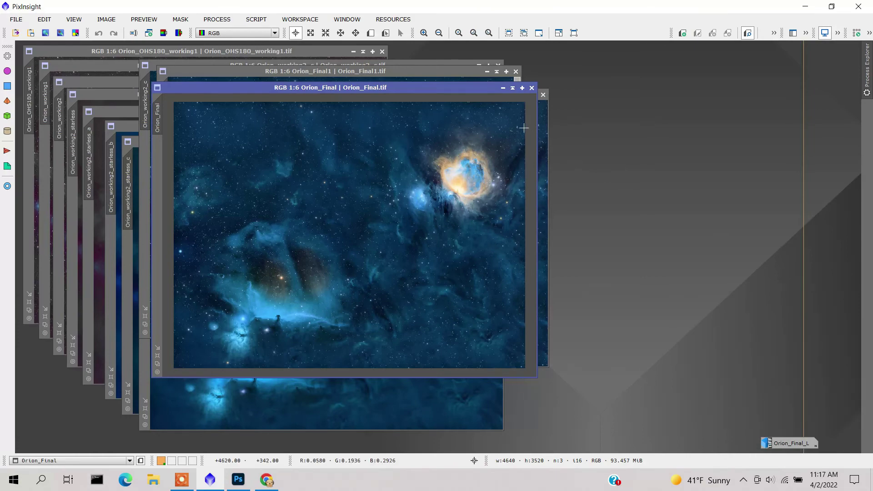
double_click(799, 445)
drag(313, 82, 682, 94)
drag(443, 83, 425, 83)
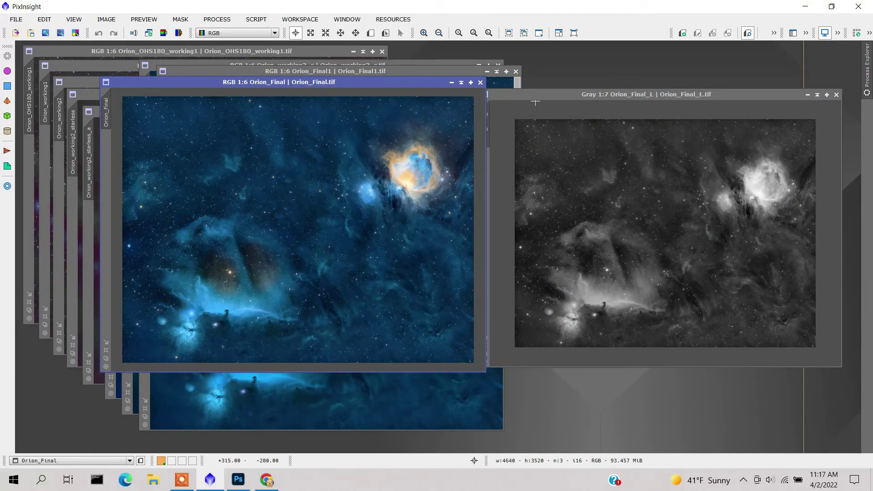
click(534, 96)
drag(535, 96, 540, 84)
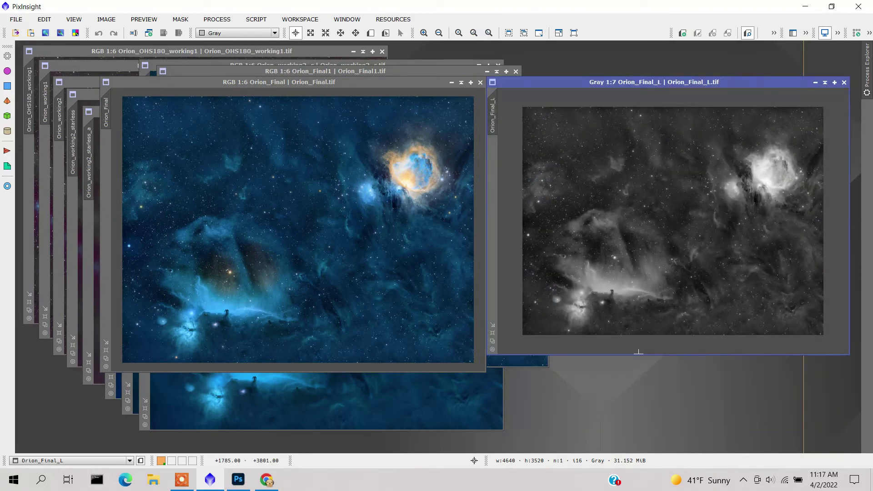
drag(642, 356, 641, 372)
scroll(639, 348, up, 1)
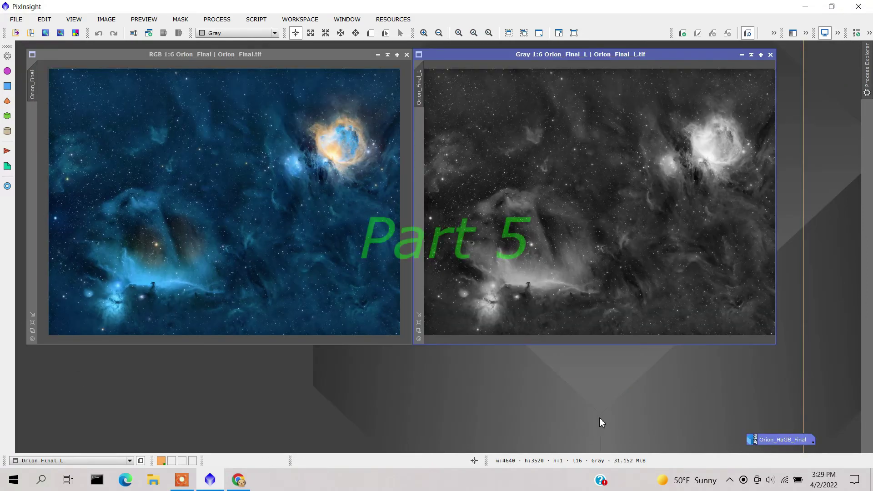
- Iconize Orion_Final_L and place the red Orion_HaGB_Final beside the blue Orion_Final
click(741, 55)
drag(774, 443, 686, 448)
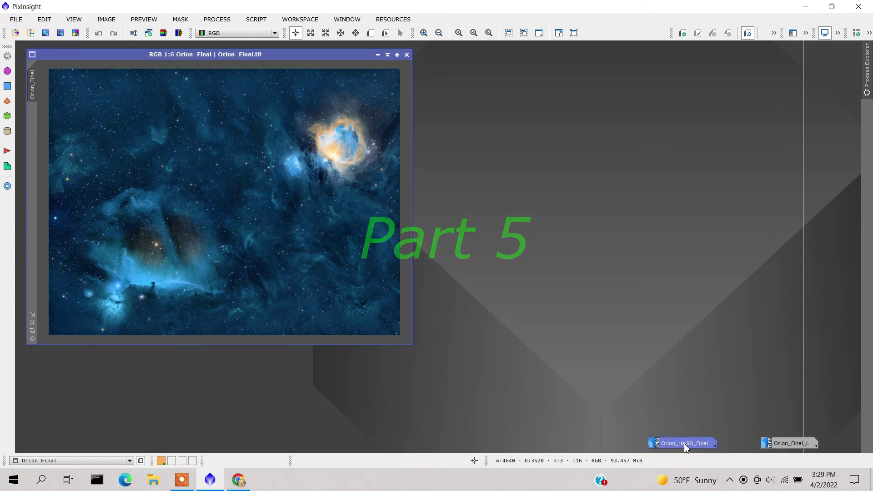
double_click(792, 445)
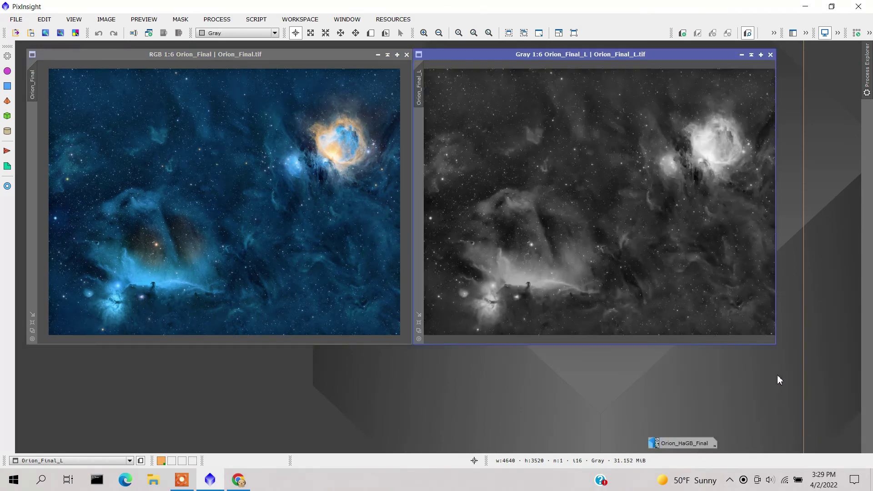
click(742, 55)
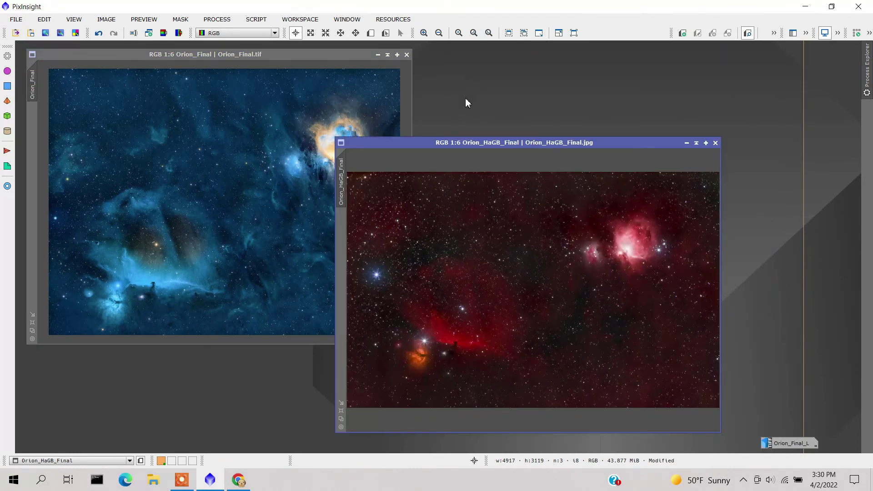
drag(470, 144, 548, 56)
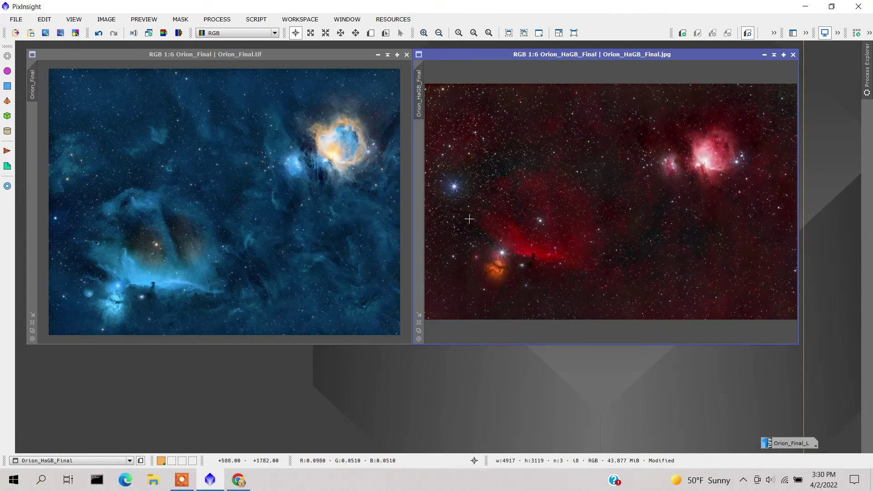
- Zoom both images around the Horsehead to compare, then fit the whole Orion_HaGB_Final frame
scroll(457, 187, down, 1)
scroll(459, 188, up, 6)
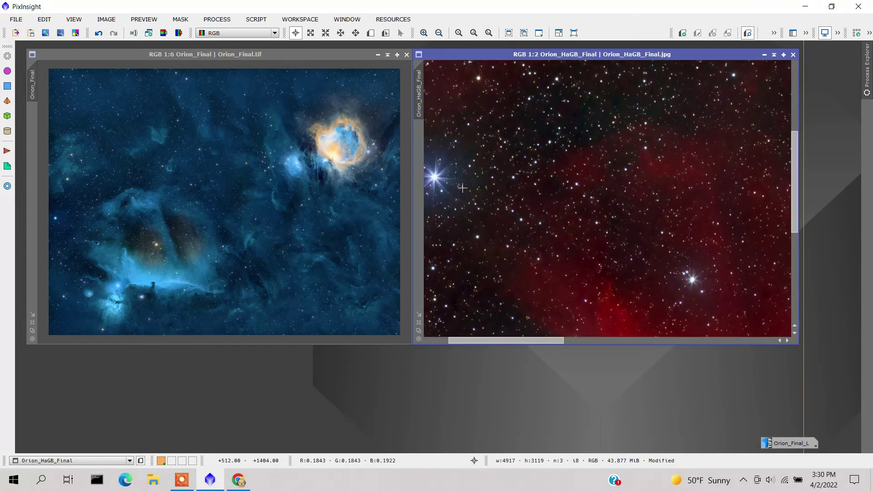
drag(537, 341, 515, 340)
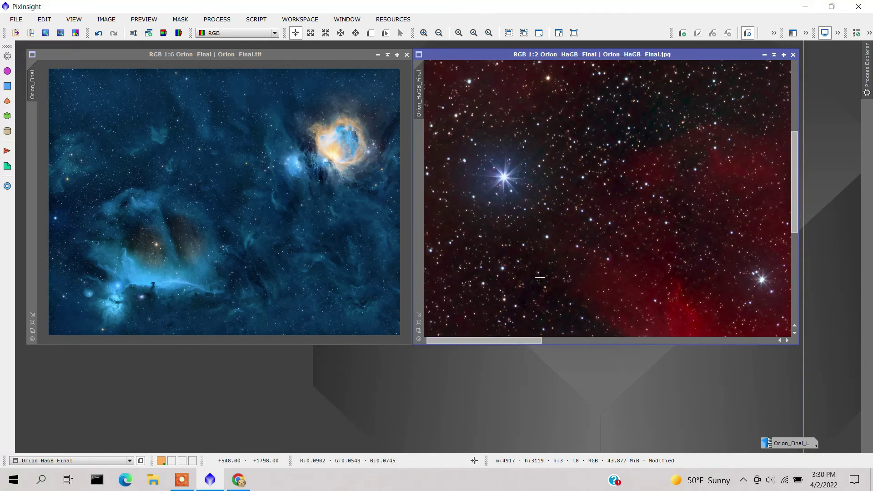
drag(516, 340, 583, 341)
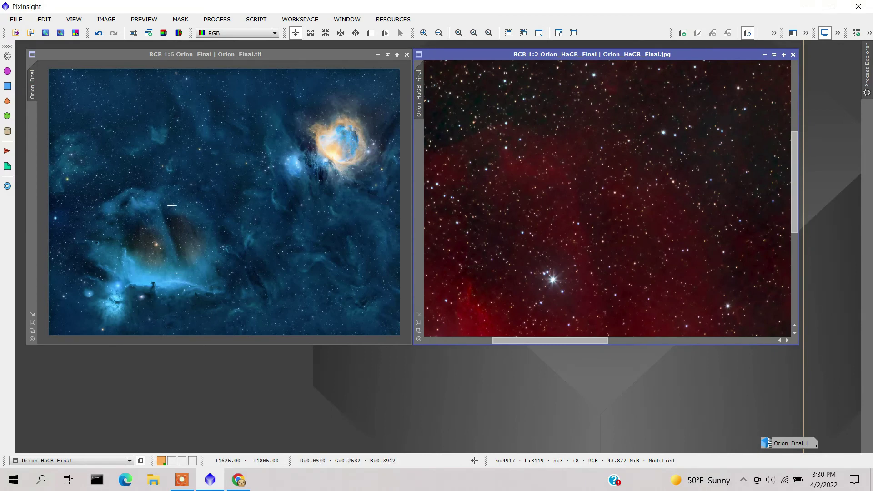
scroll(561, 225, down, 3)
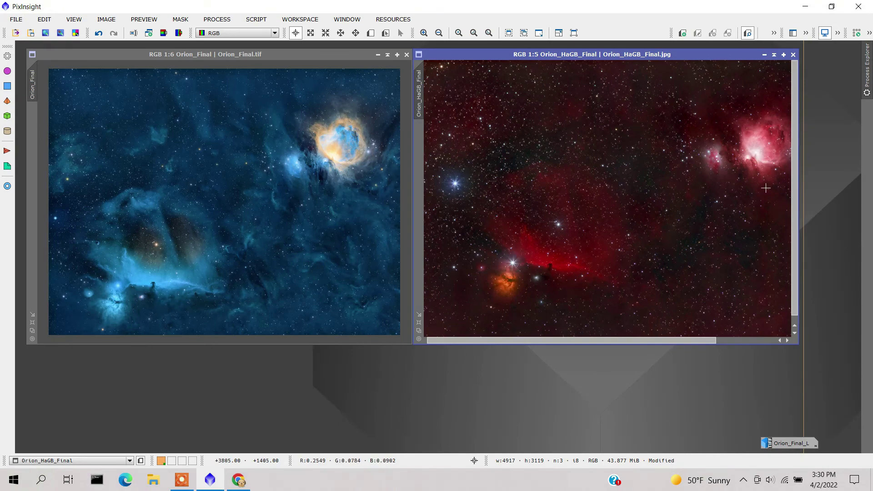
scroll(521, 274, up, 4)
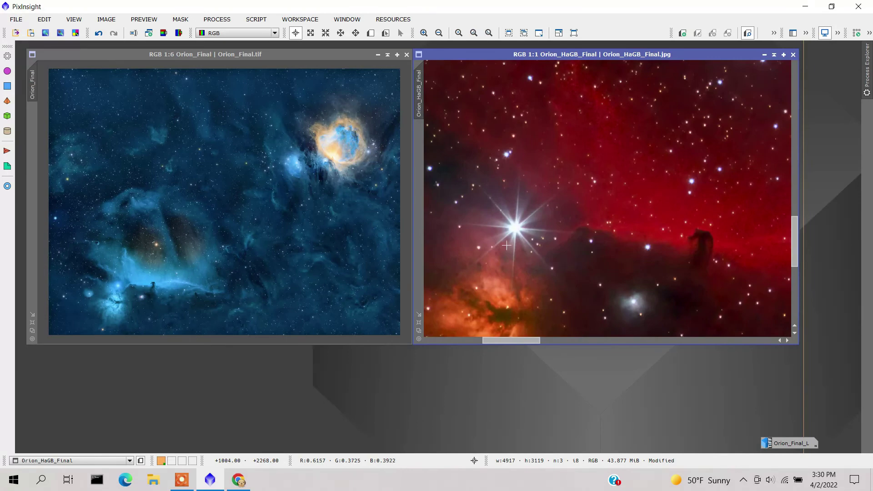
scroll(110, 282, up, 4)
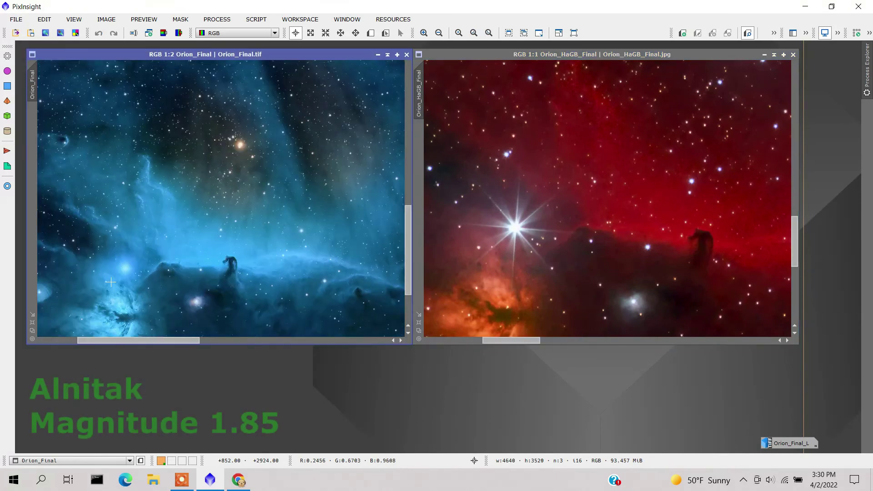
drag(410, 234, 407, 267)
drag(136, 340, 117, 340)
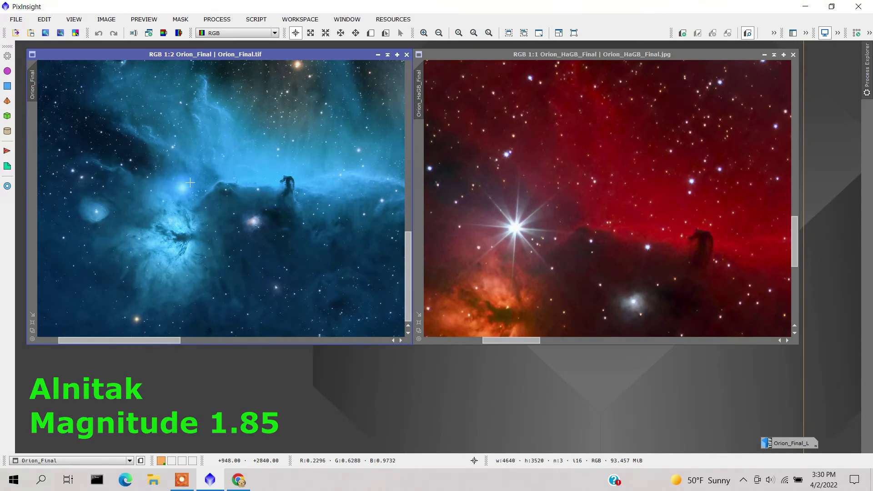
scroll(536, 219, down, 2)
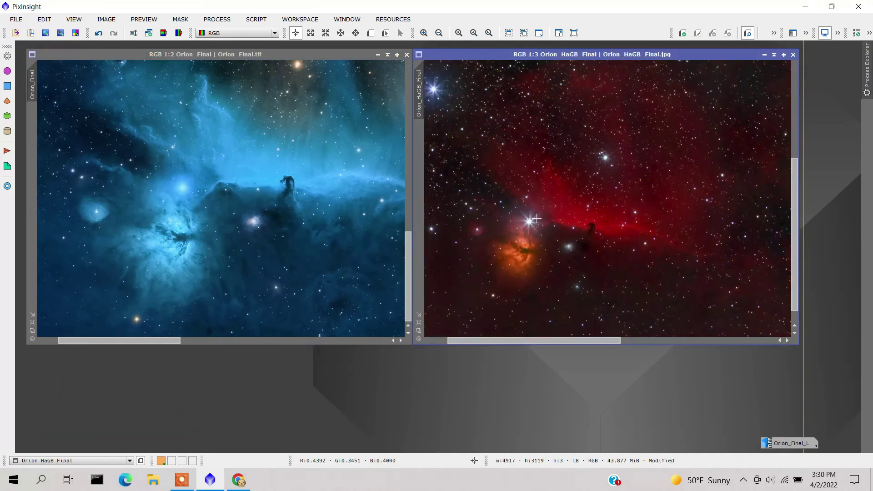
scroll(535, 219, up, 2)
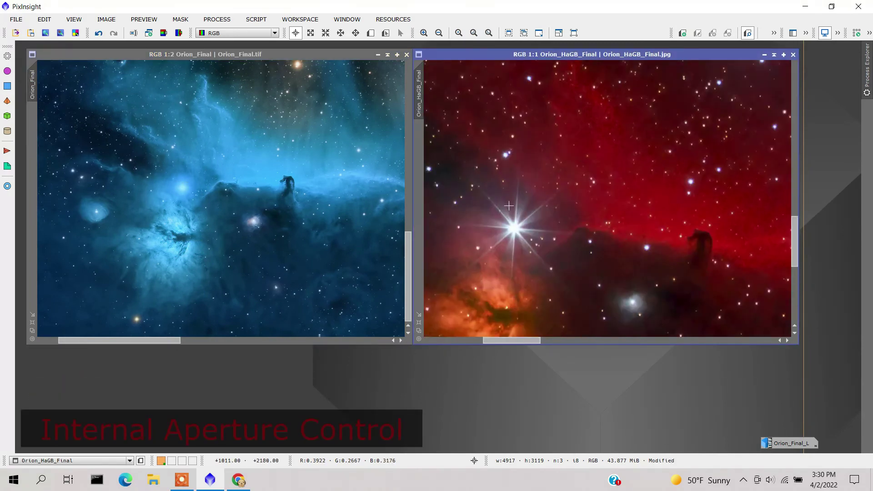
key(alt+z)
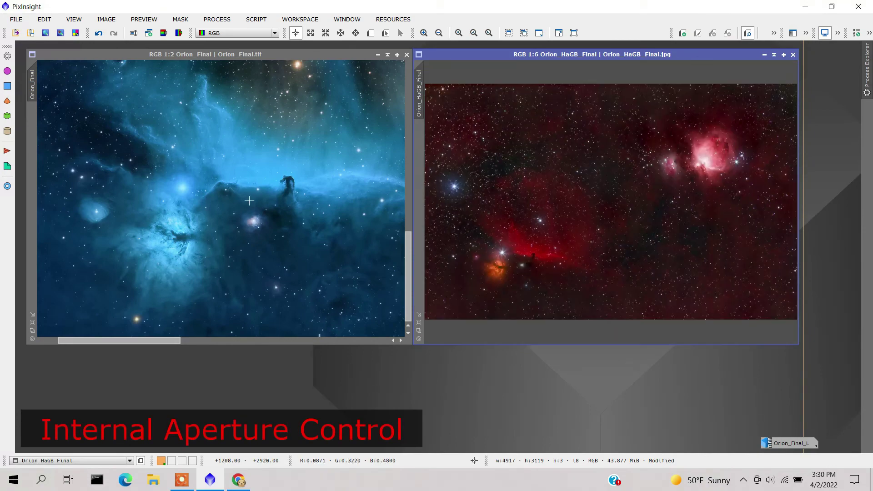
scroll(249, 201, down, 5)
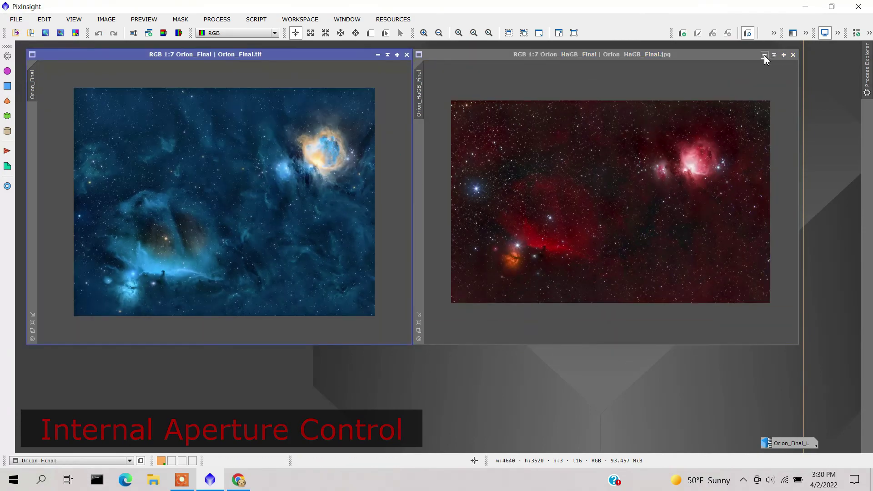